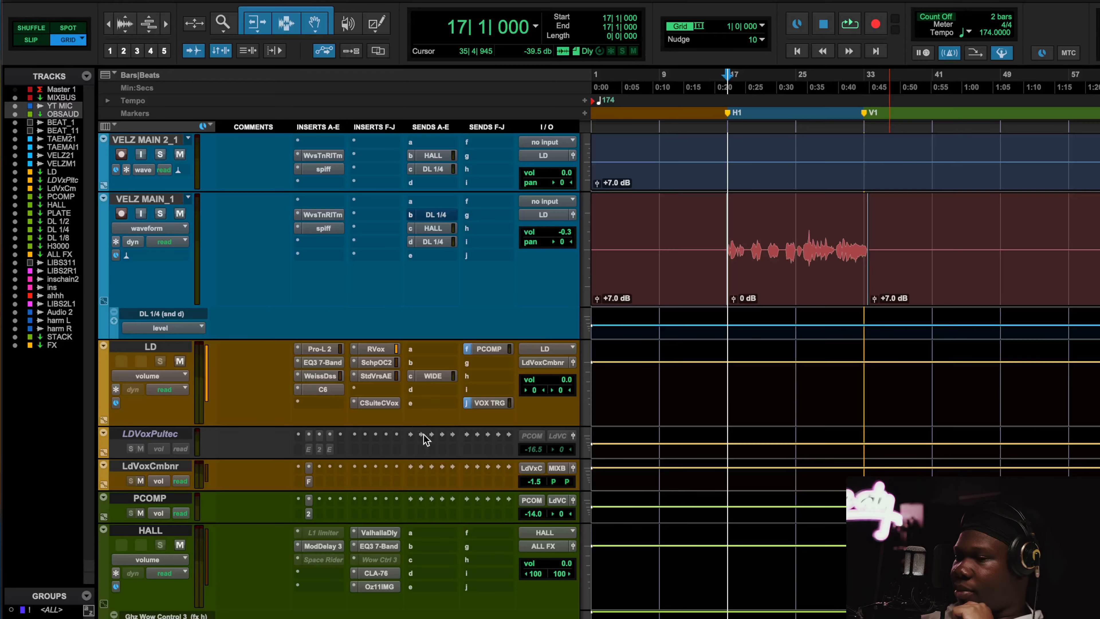
Open the Faraday Limiter on the STACK track and listen to the harmonies from bar 47.
scroll(394, 433, down, 12)
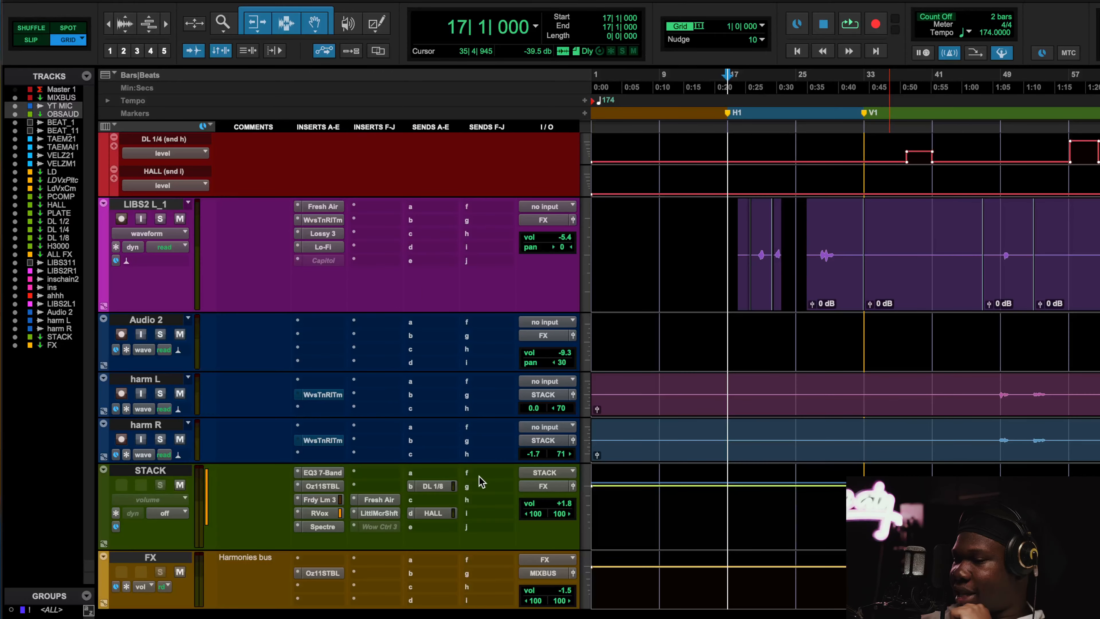
scroll(888, 384, down, 4)
scroll(853, 428, down, 1)
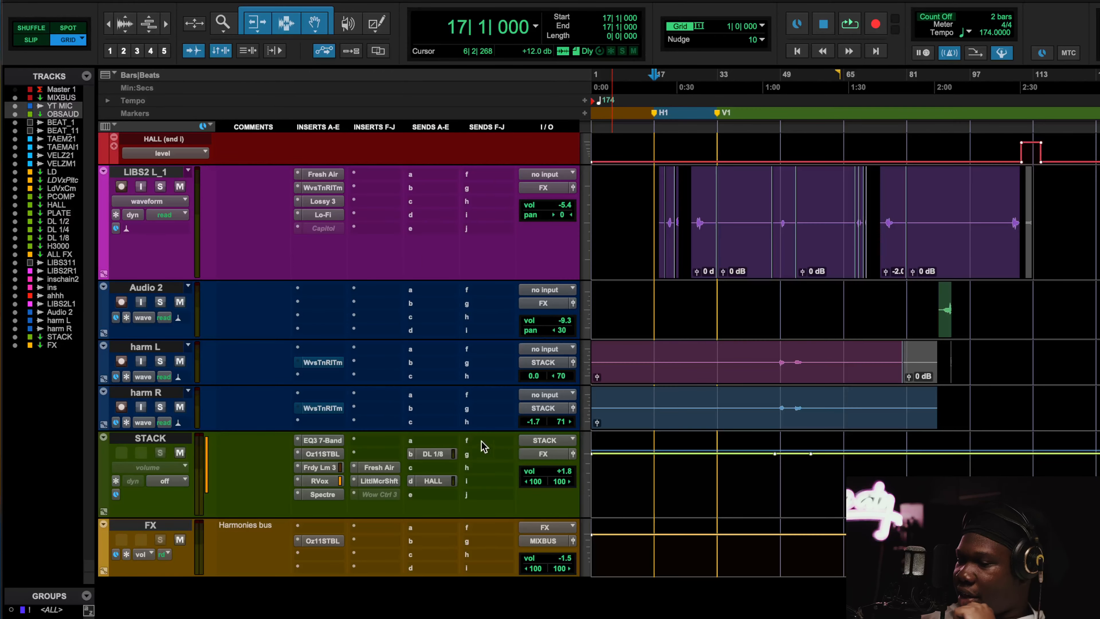
click(322, 467)
click(772, 364)
key(space)
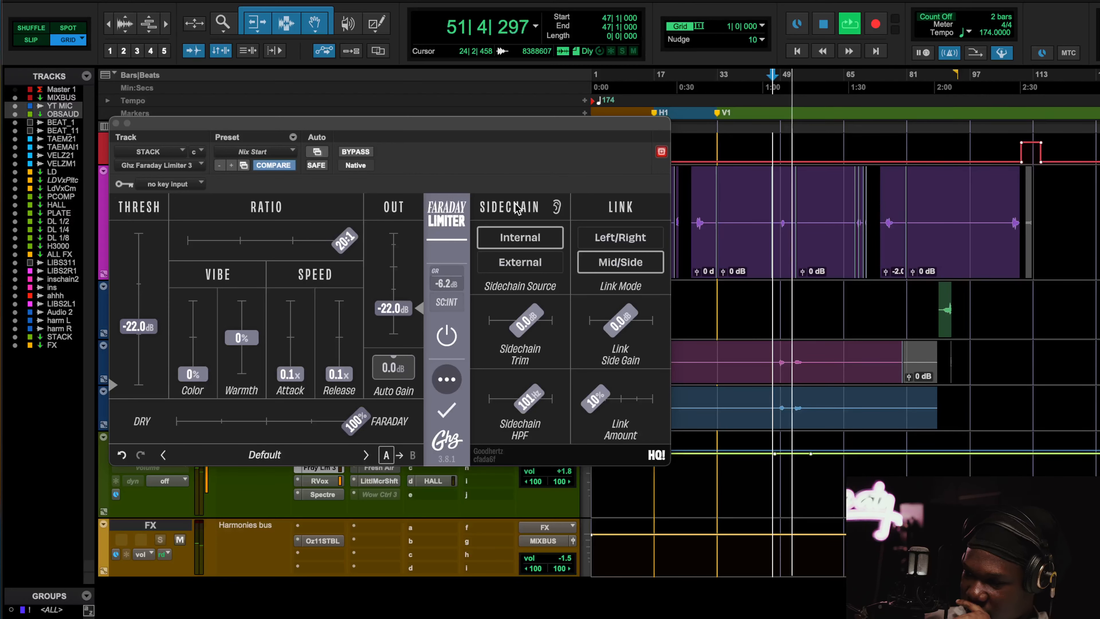
click(601, 402)
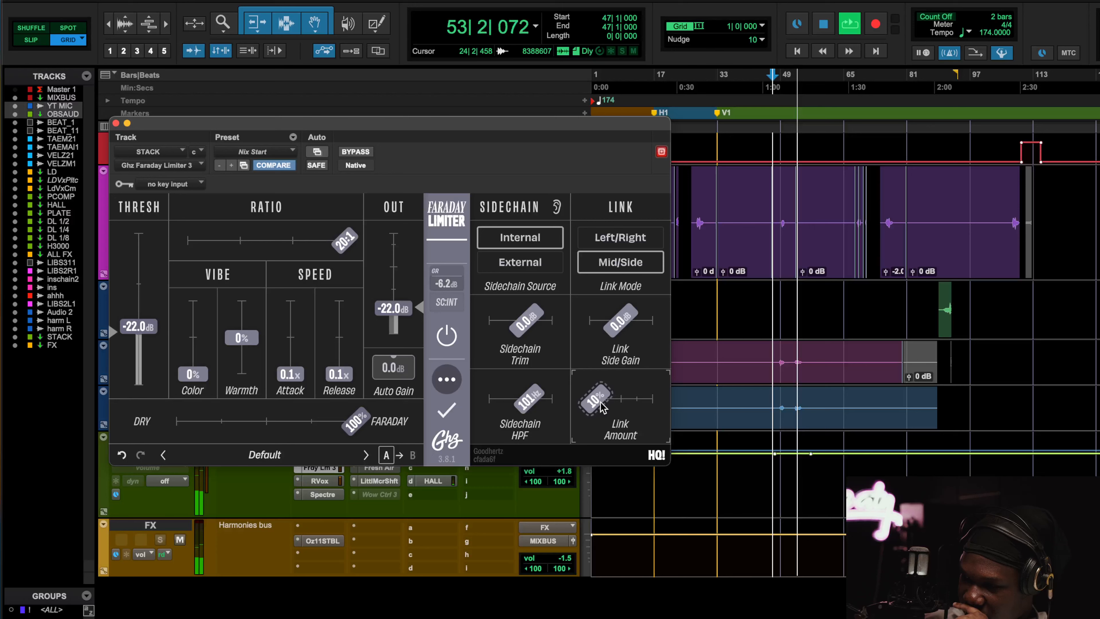
key(space)
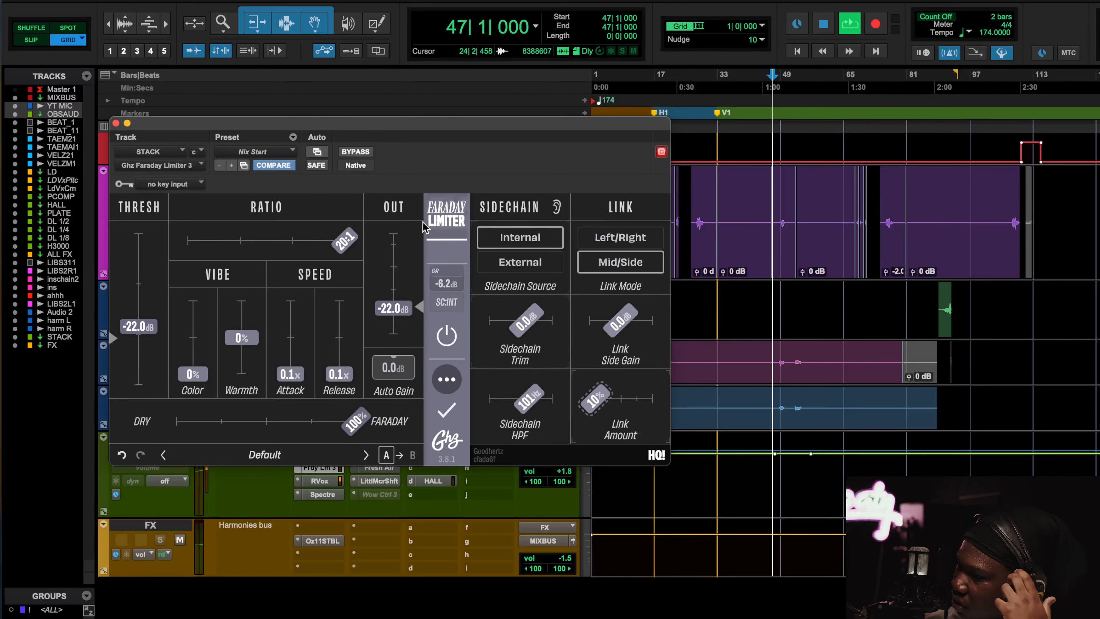
Compare the harmonies from bar 47 with the Faraday Limiter bypassed and active.
key(space)
click(367, 153)
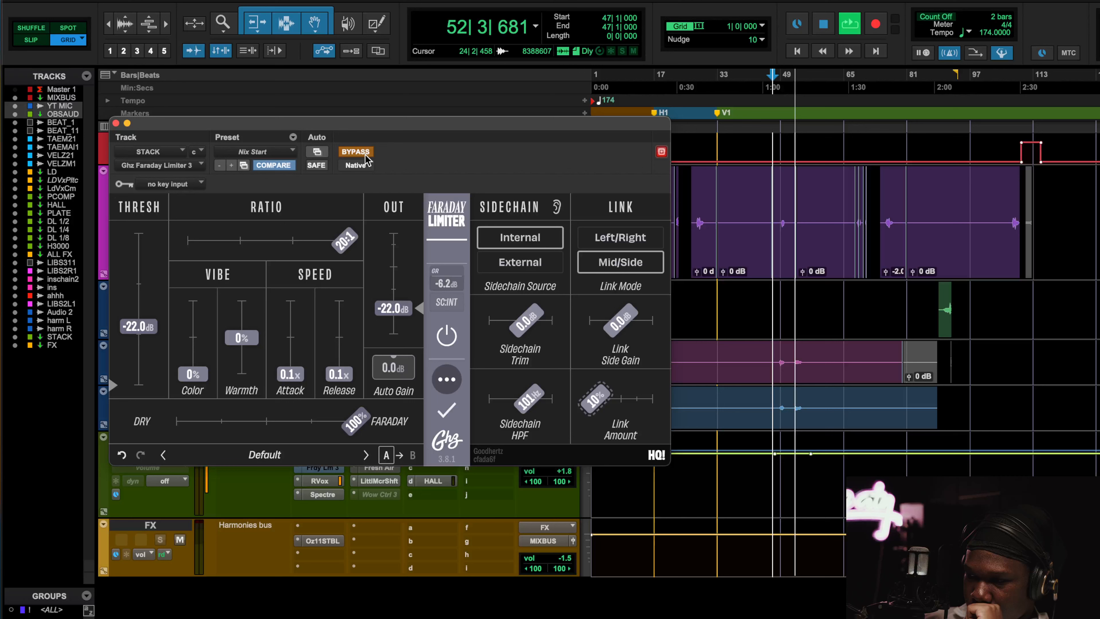
key(space)
click(367, 158)
key(space)
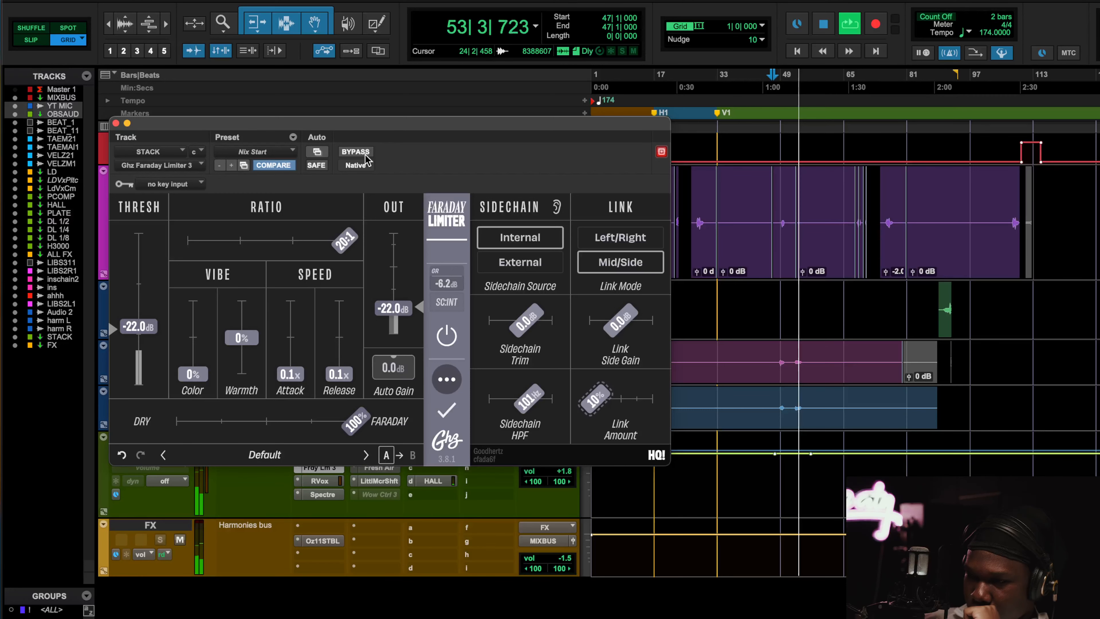
key(space)
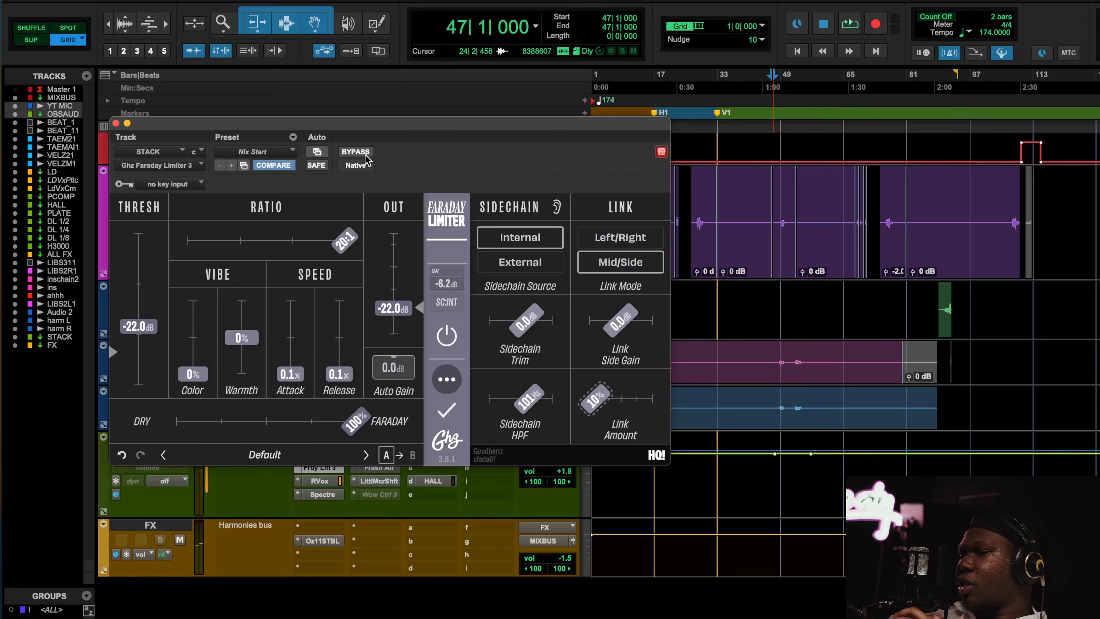
Clear the Faraday Limiter's held gain-reduction reading and close the plugin window.
click(444, 284)
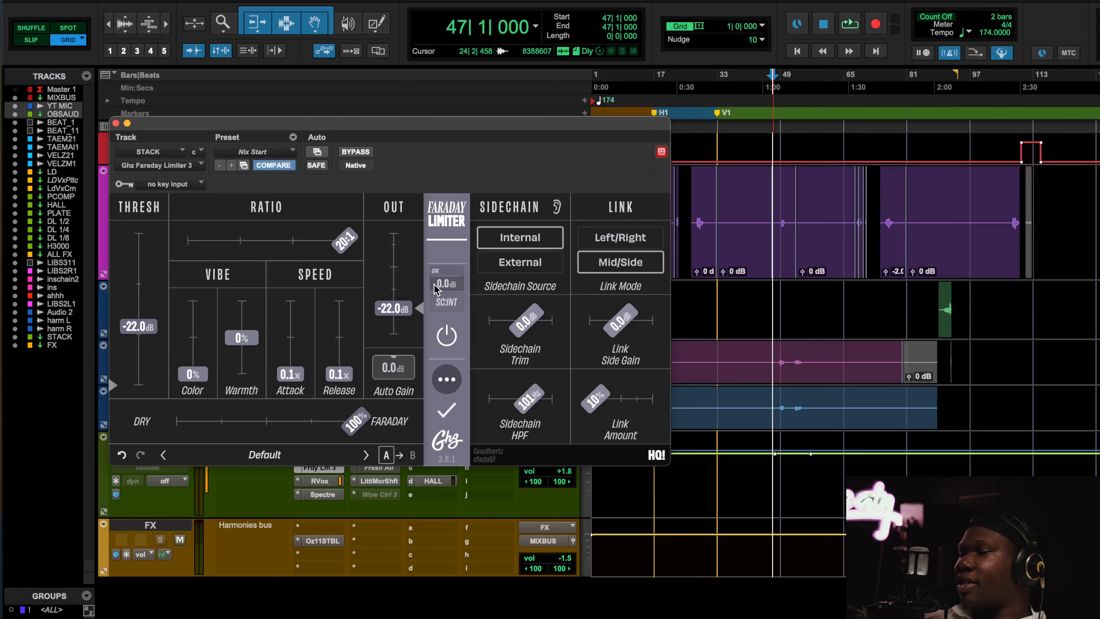
scroll(769, 391, up, 3)
scroll(799, 353, up, 1)
scroll(789, 476, down, 4)
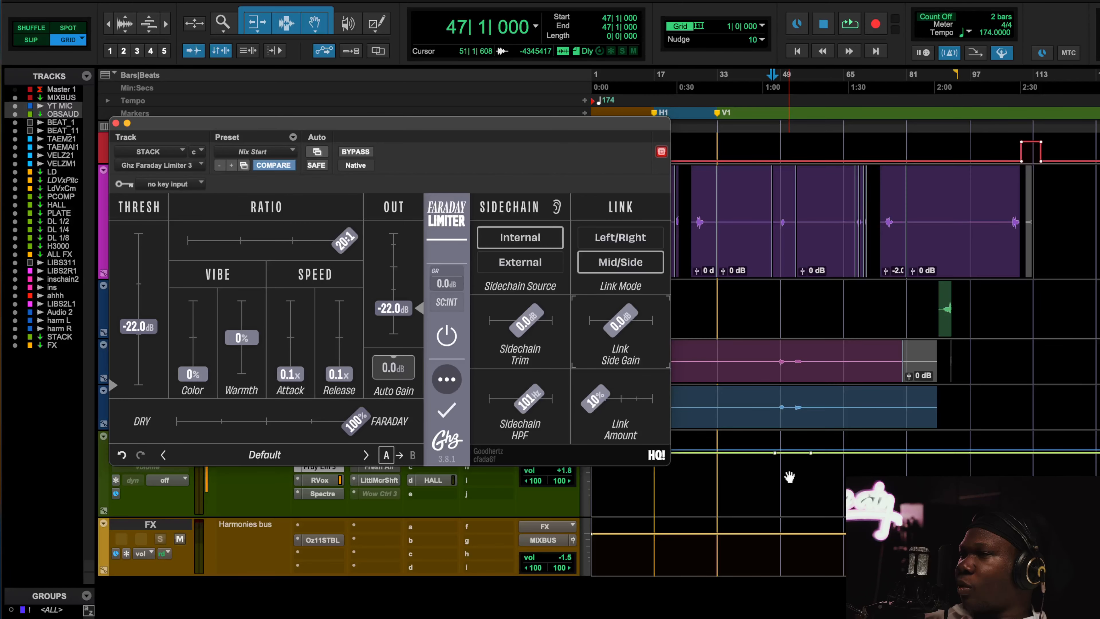
key(t)
key(t)
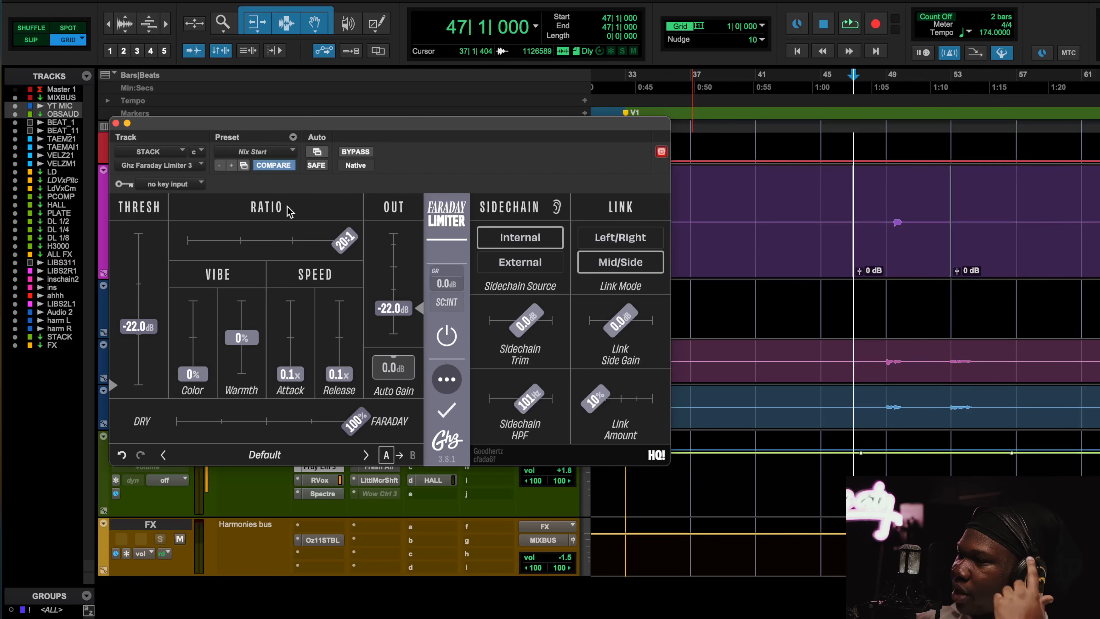
click(116, 124)
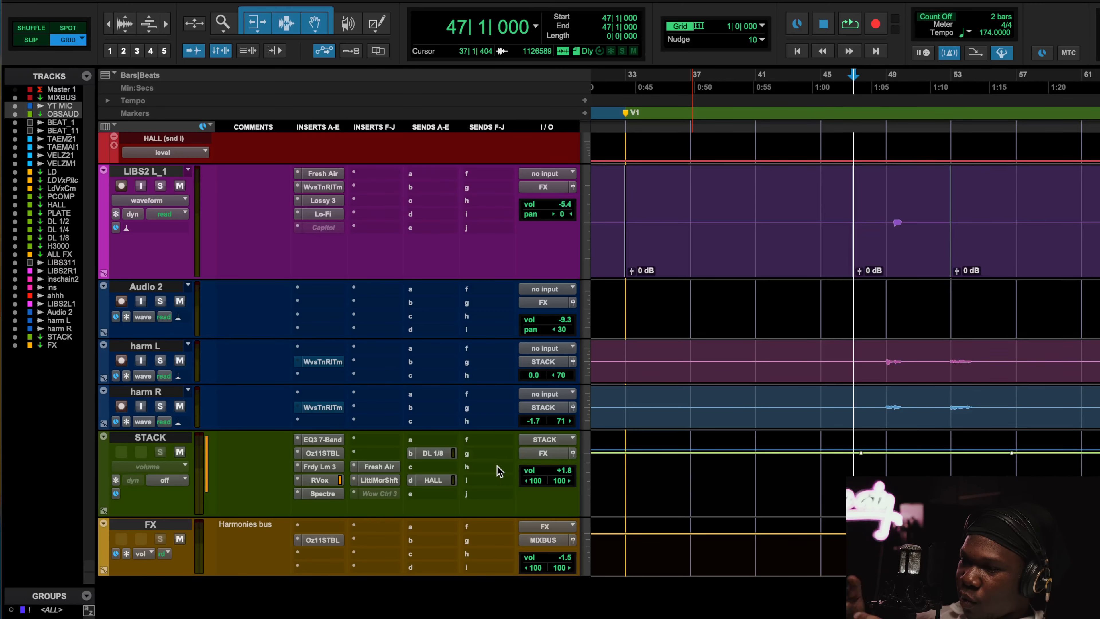
Open the CLA-76 compressor on the HALL track to examine its settings.
scroll(500, 471, up, 10)
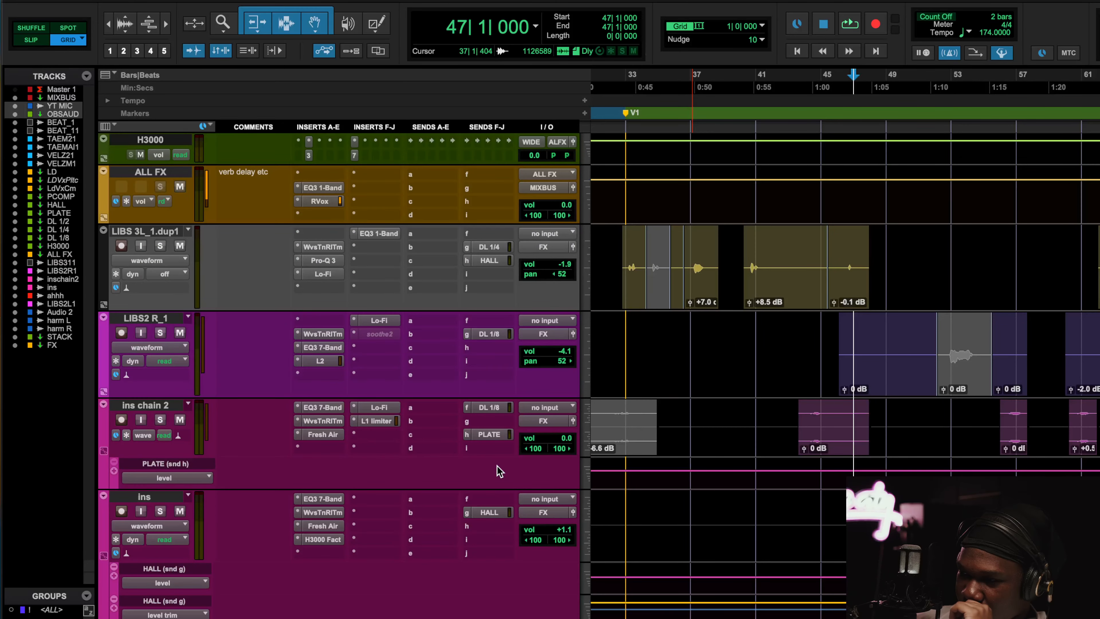
scroll(498, 470, up, 10)
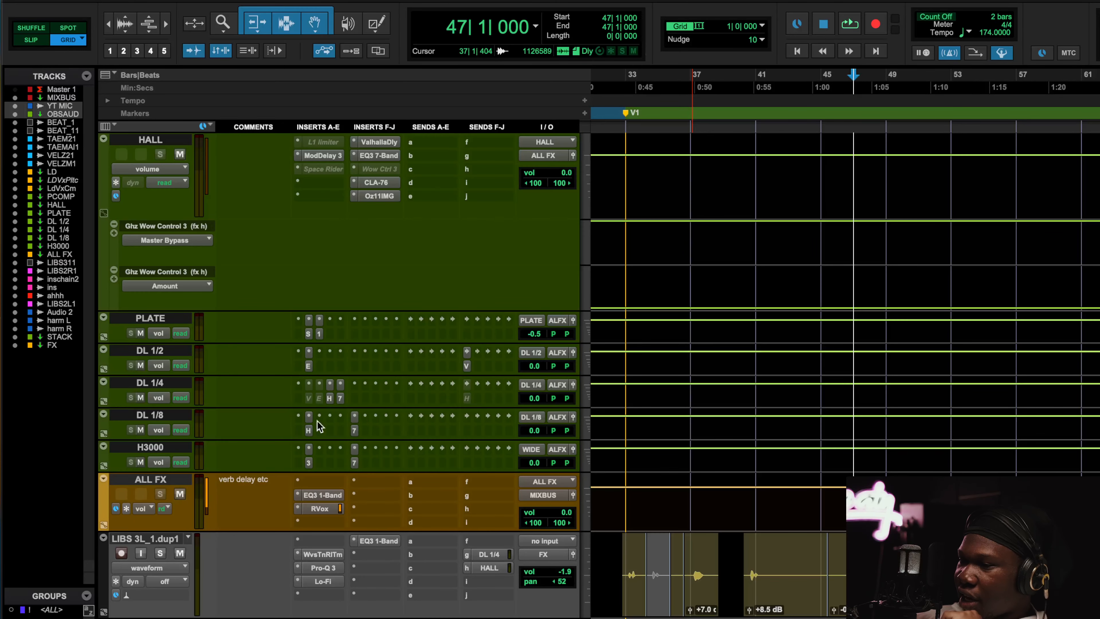
scroll(356, 430, up, 10)
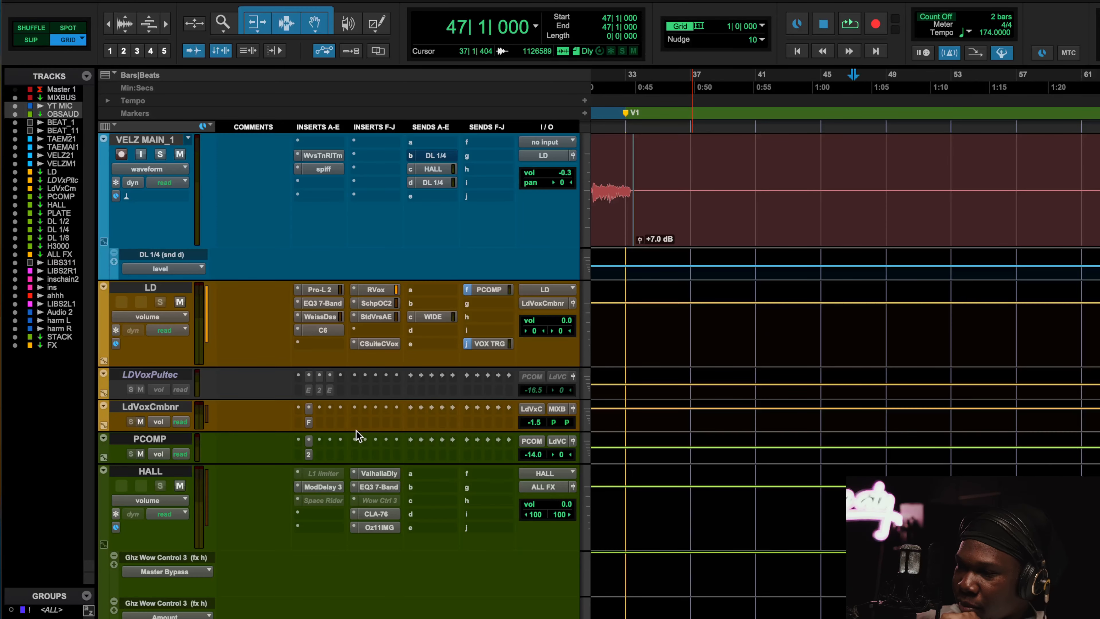
click(377, 514)
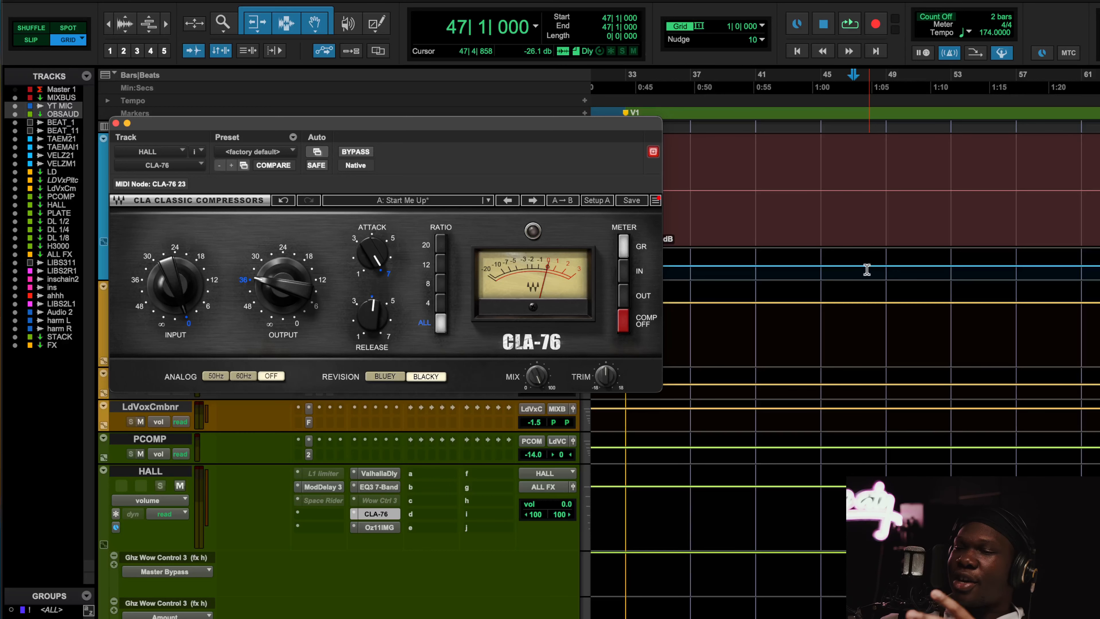
Insert the stereo MannyM Reverb in the last slot of the HALL track's A-E inserts.
click(324, 527)
click(360, 478)
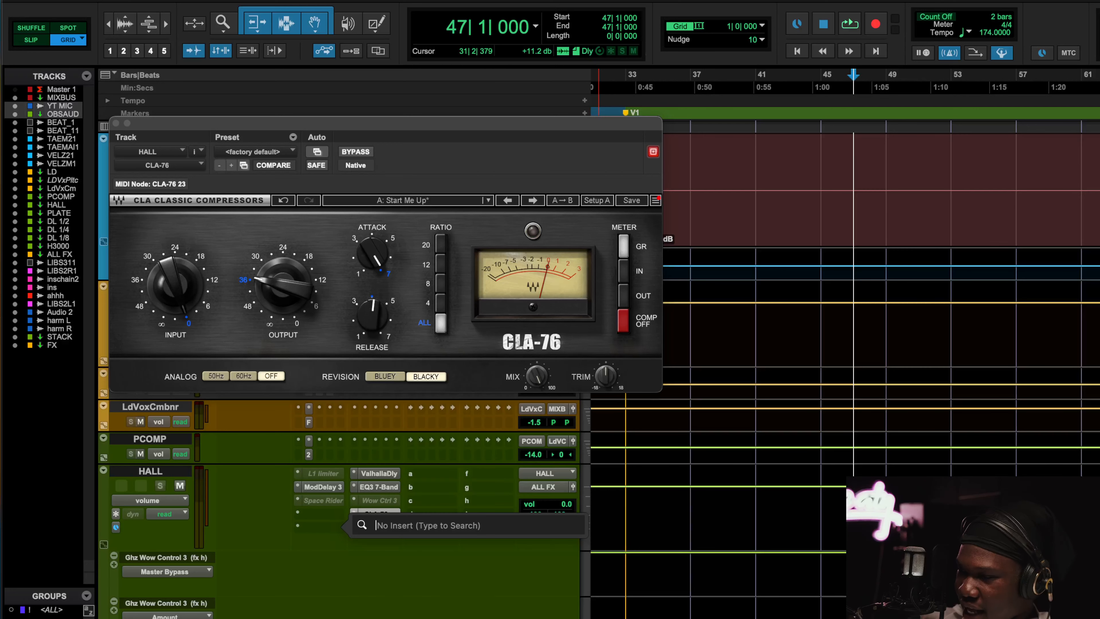
text(manny)
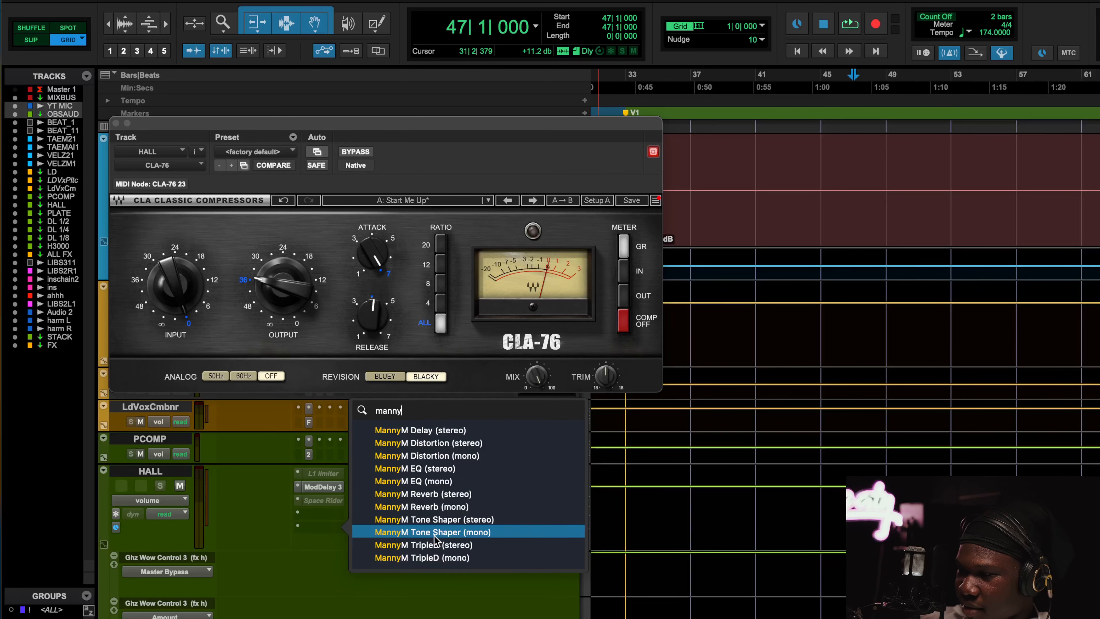
click(442, 496)
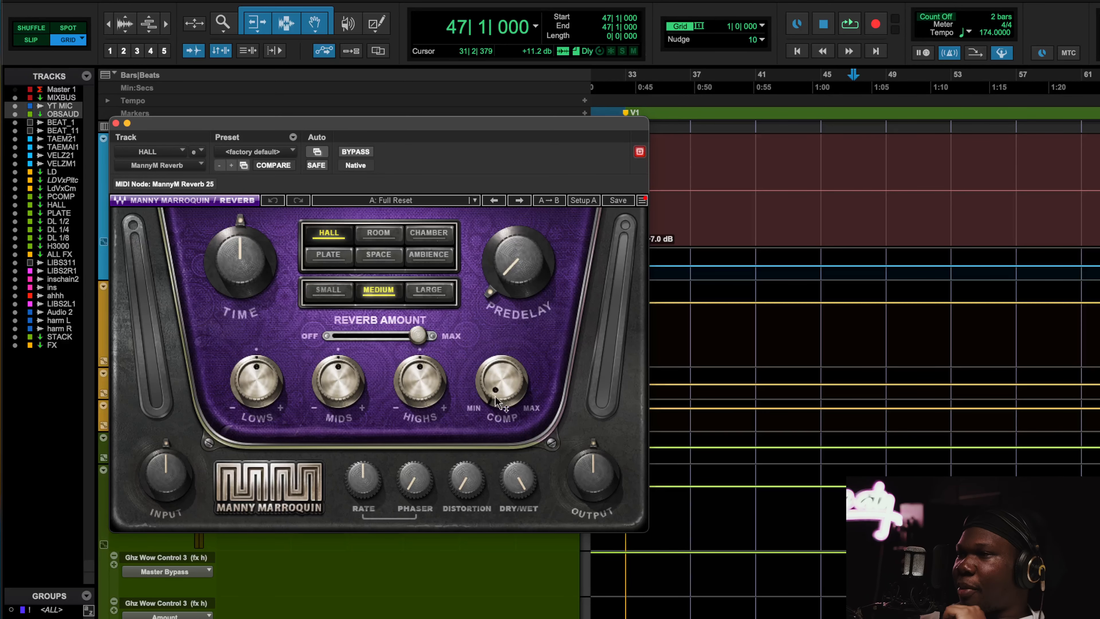
Increase the MannyM Reverb's Time setting and make its insert on the HALL track inactive.
mouse_move(515, 389)
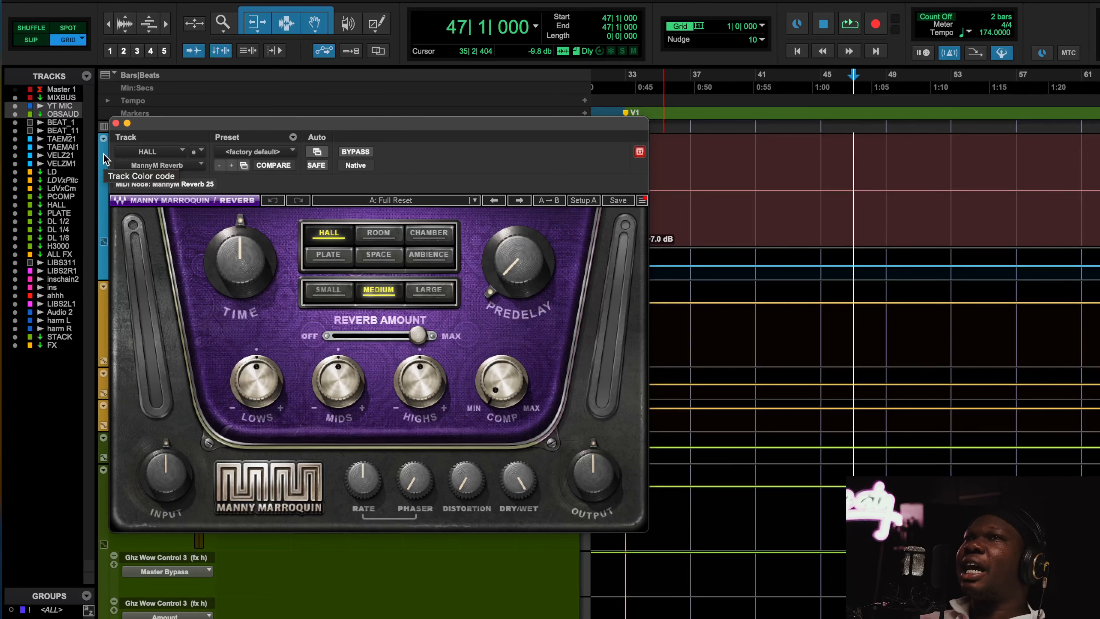
drag(239, 284, 239, 260)
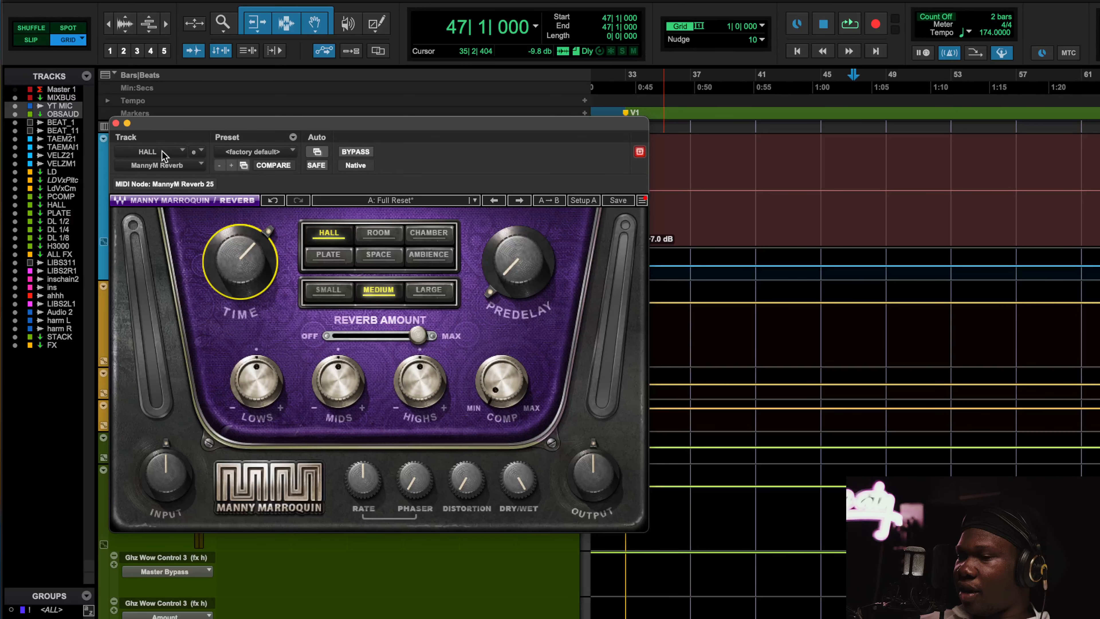
click(116, 123)
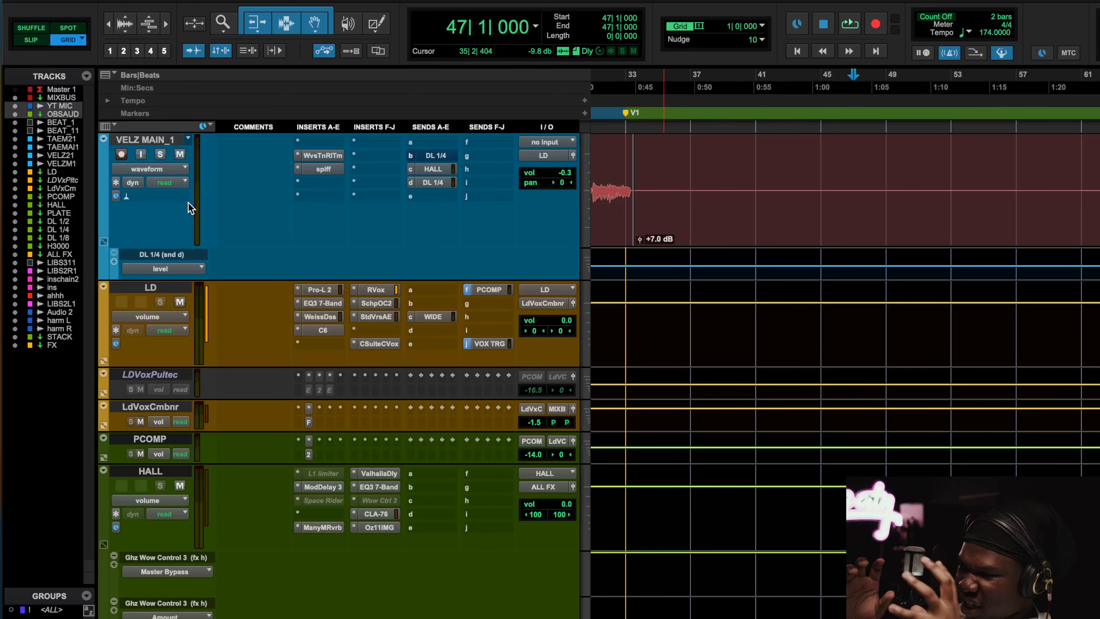
ctrl+super+click(321, 527)
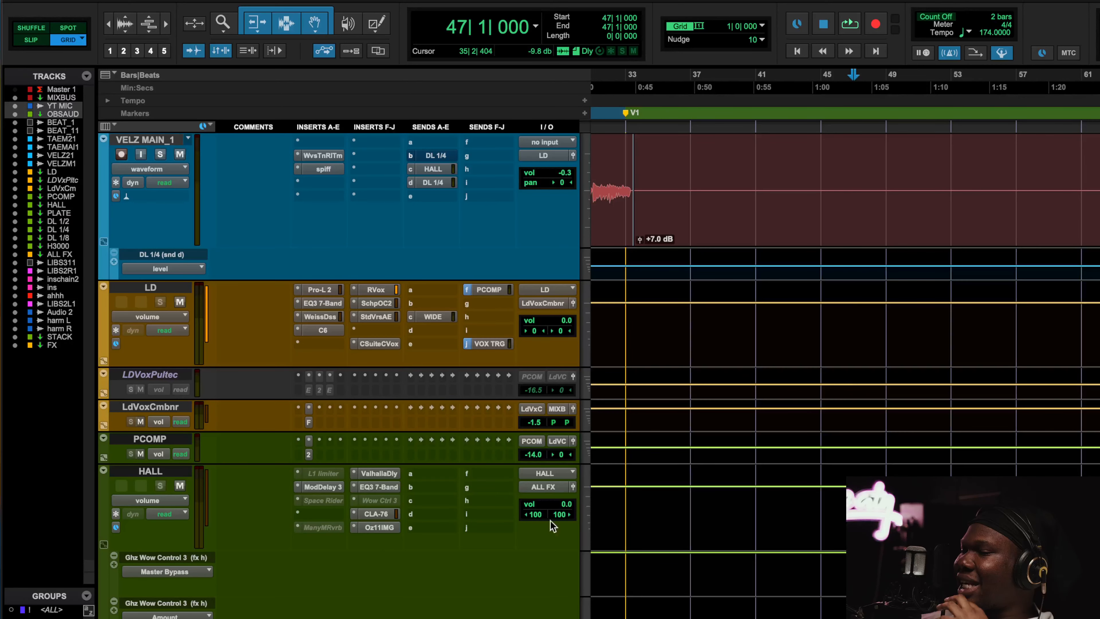
Review the CLA-76 and ValhallaDelay settings on the HALL track and close the delay window.
click(383, 511)
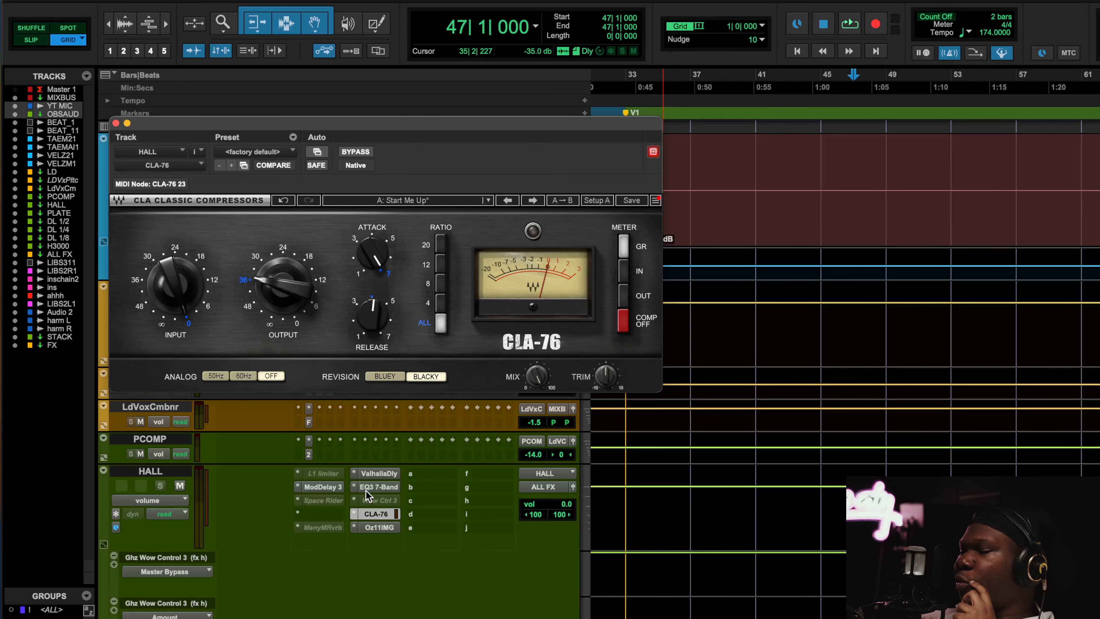
click(380, 472)
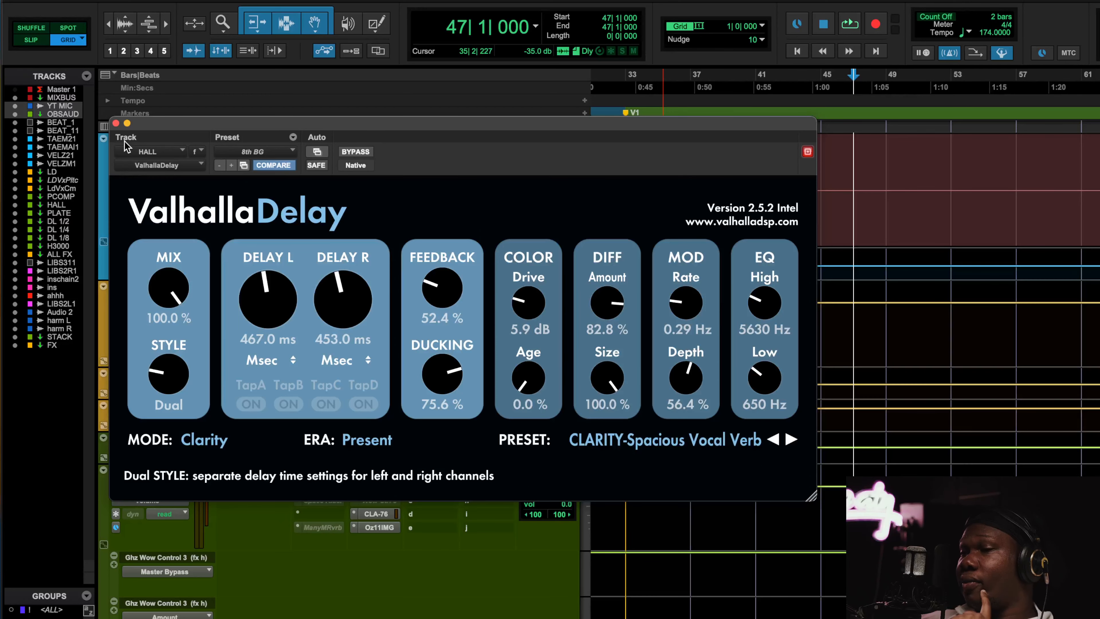
click(115, 124)
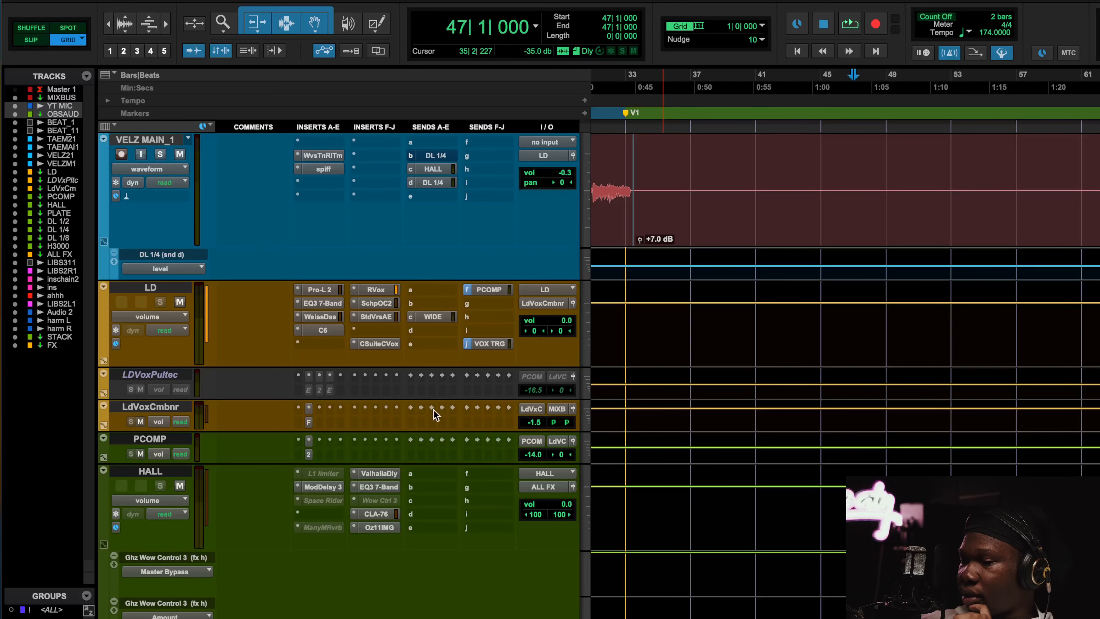
Open the CLA-76 on the HALL track and play the lead vocal from the H1 marker at bar 17.
click(380, 516)
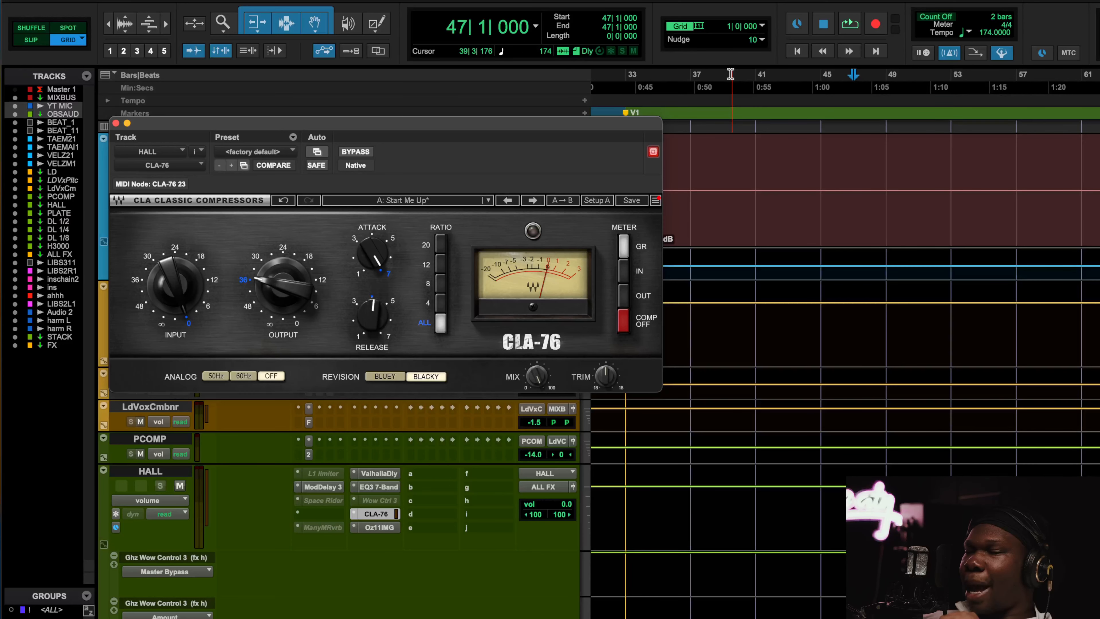
key(space)
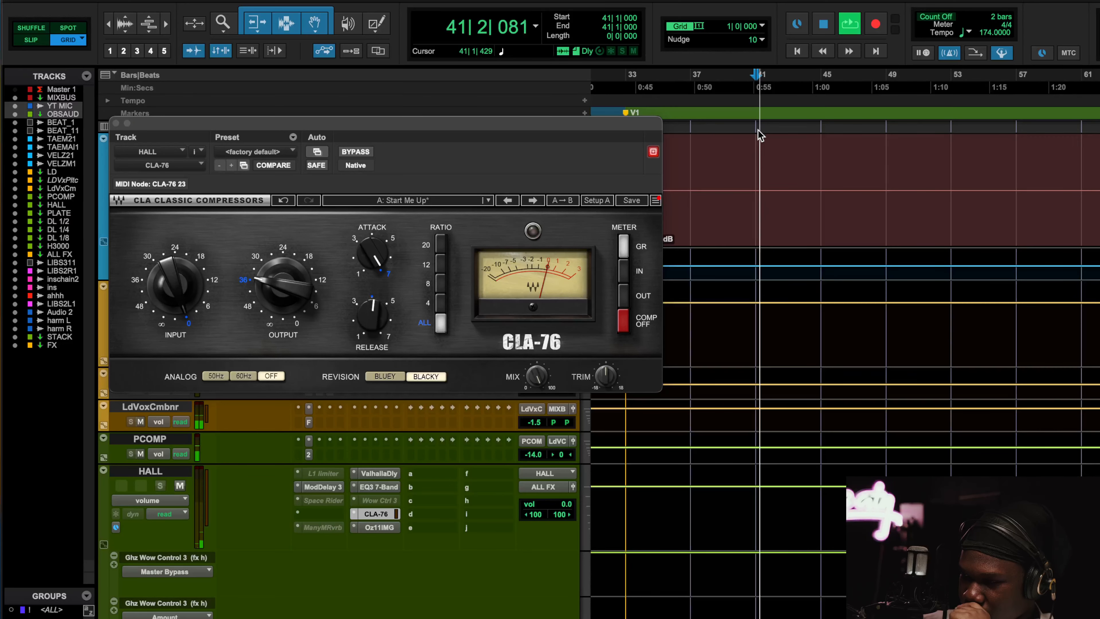
click(686, 94)
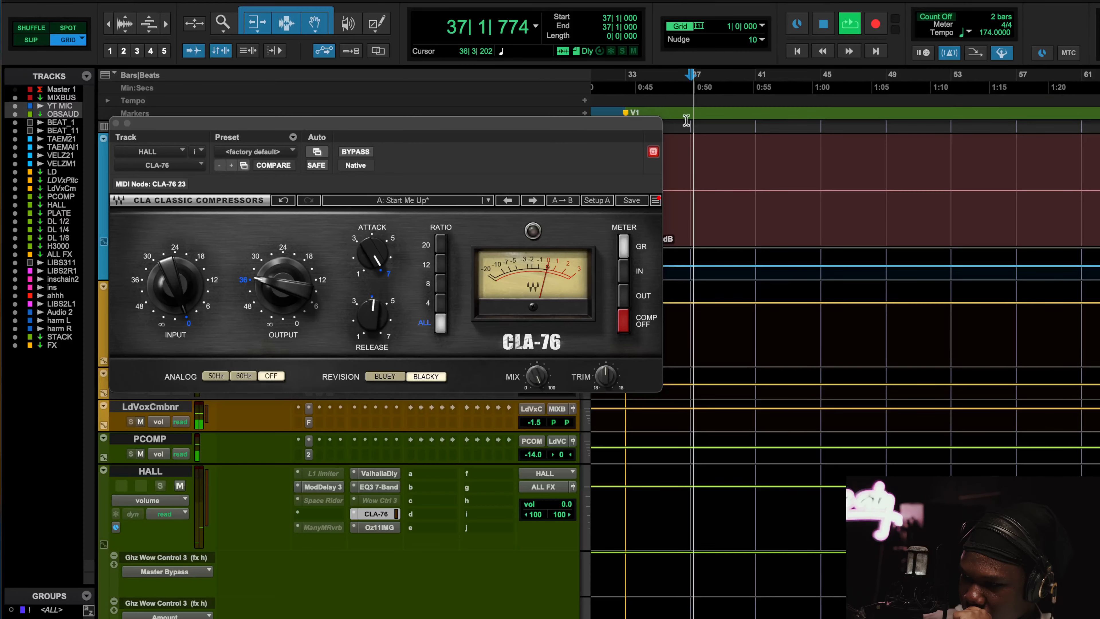
scroll(719, 236, up, 3)
scroll(781, 182, up, 3)
scroll(780, 181, left, 7)
click(681, 91)
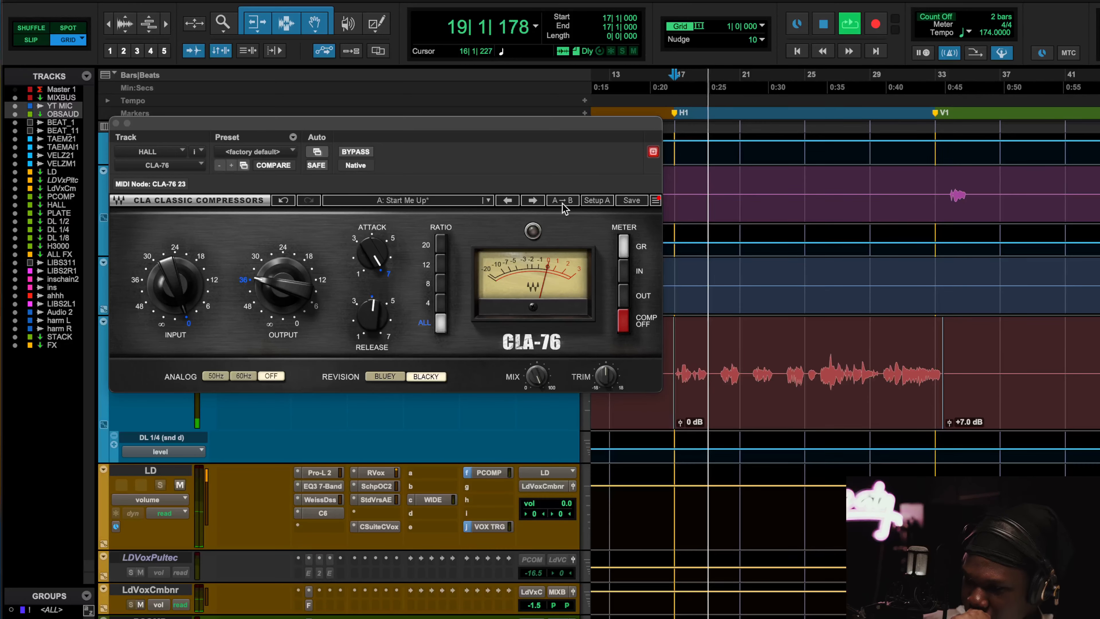
Set the CLA-76's release to about 4.74 and its output to -35.0 during playback.
drag(372, 316, 371, 304)
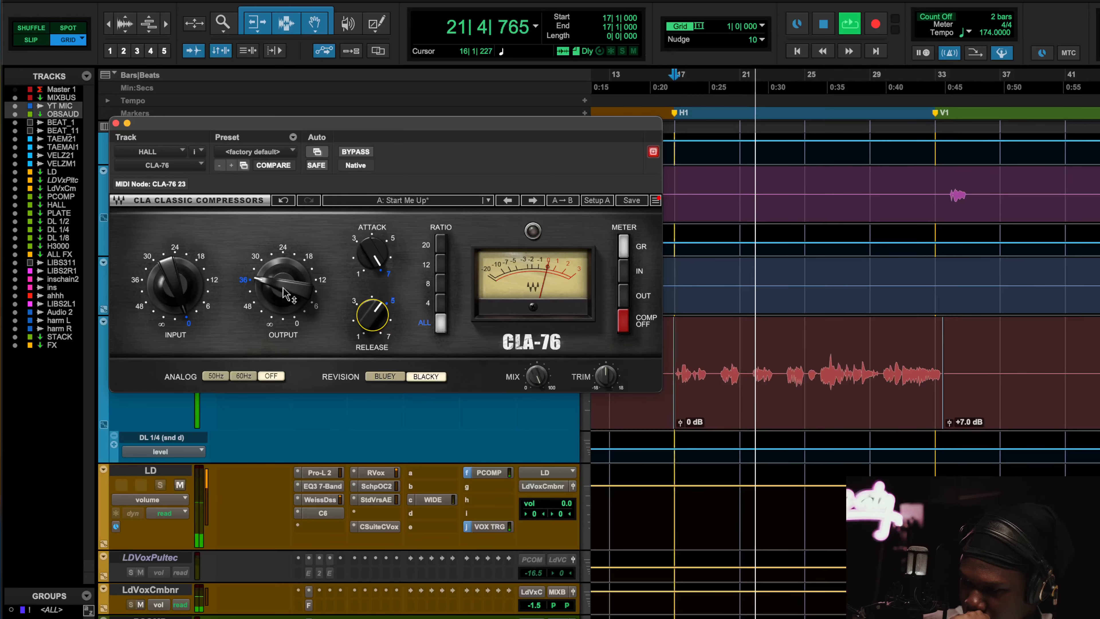
drag(283, 285, 286, 294)
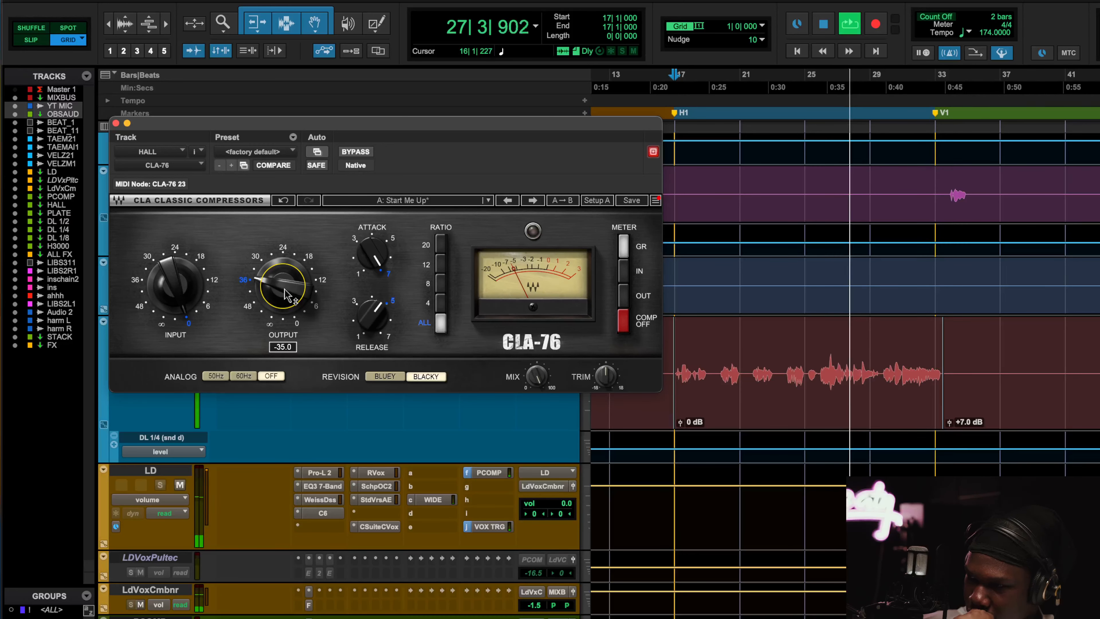
mouse_move(384, 316)
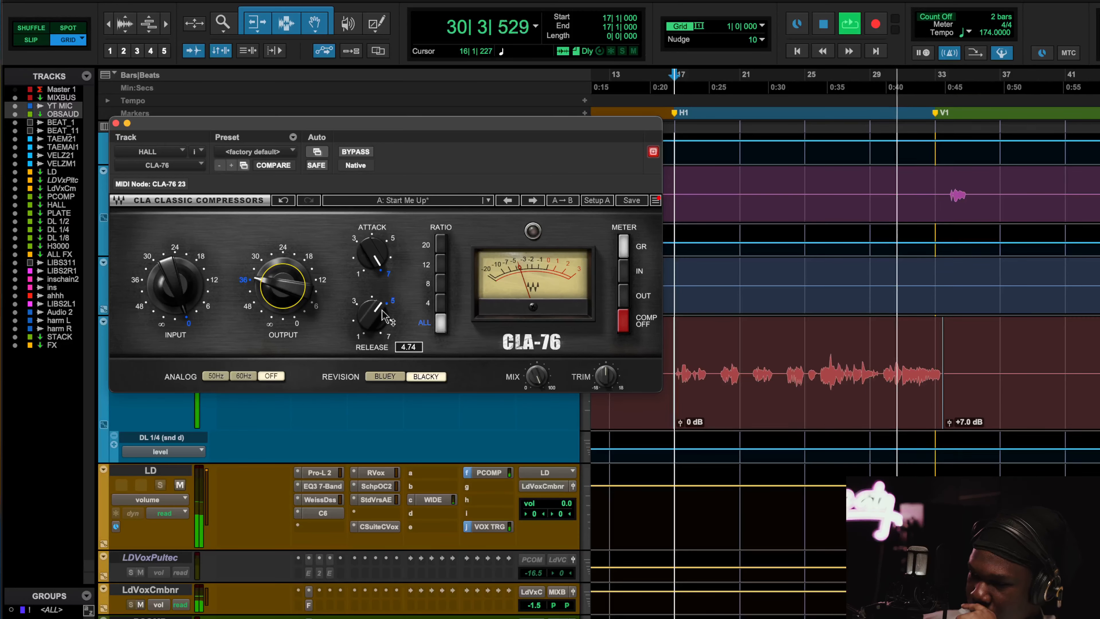
Replay the lead vocal from the H1 marker and compare the HALL track's CLA-76 active and bypassed.
key(space)
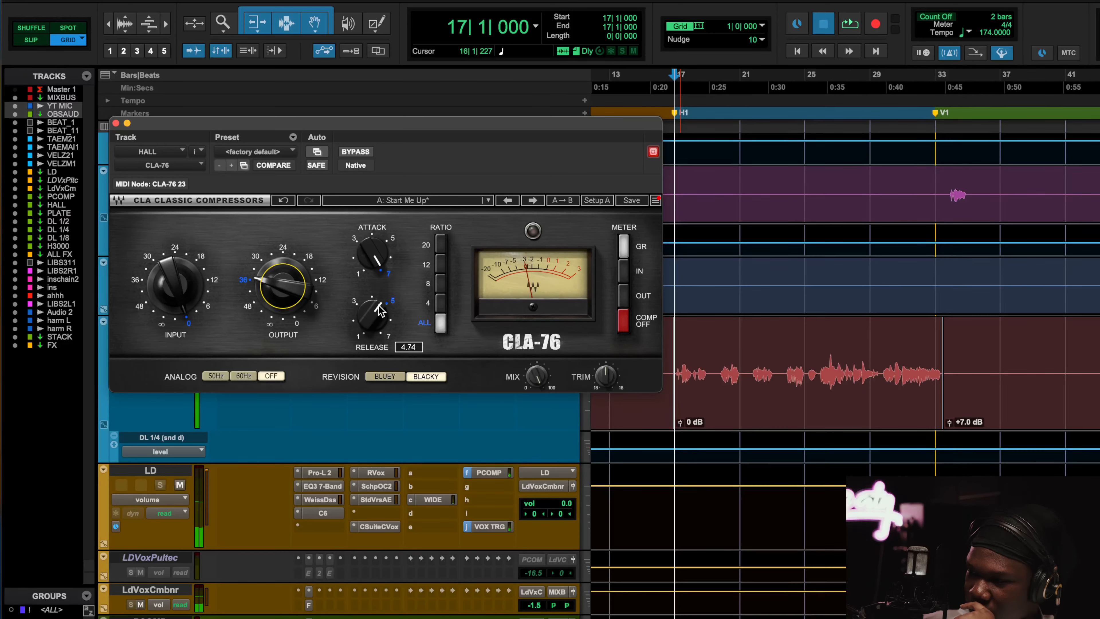
key(space)
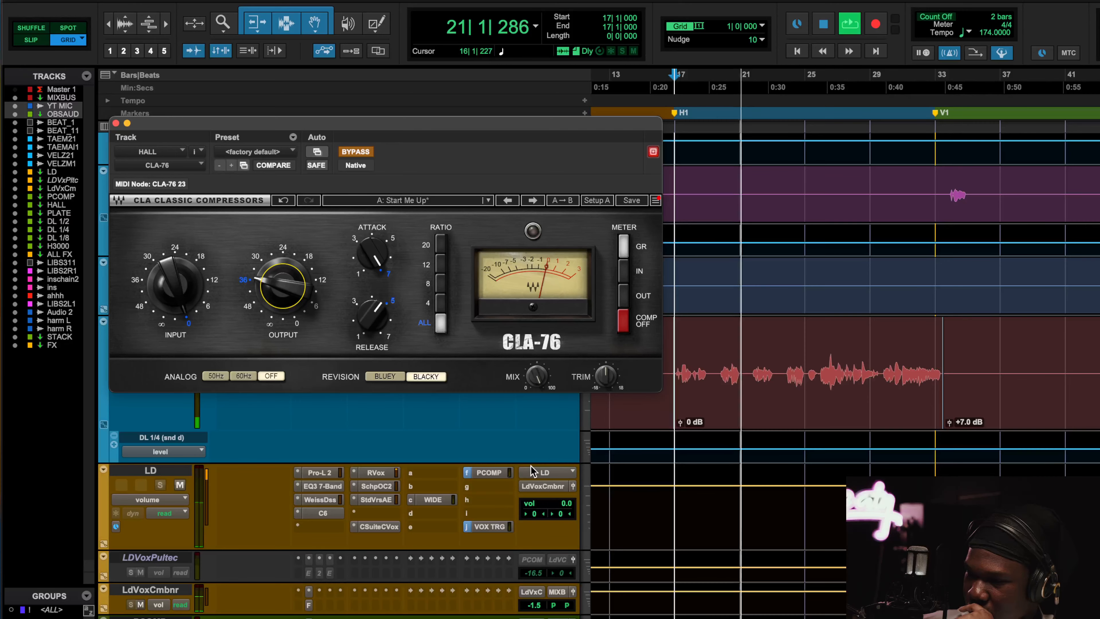
key(space)
With the CLA-76 bypassed, check the HALL track's volume fader and raise its EQ3 7-Band output to 6.0 dB during playback.
scroll(502, 503, down, 3)
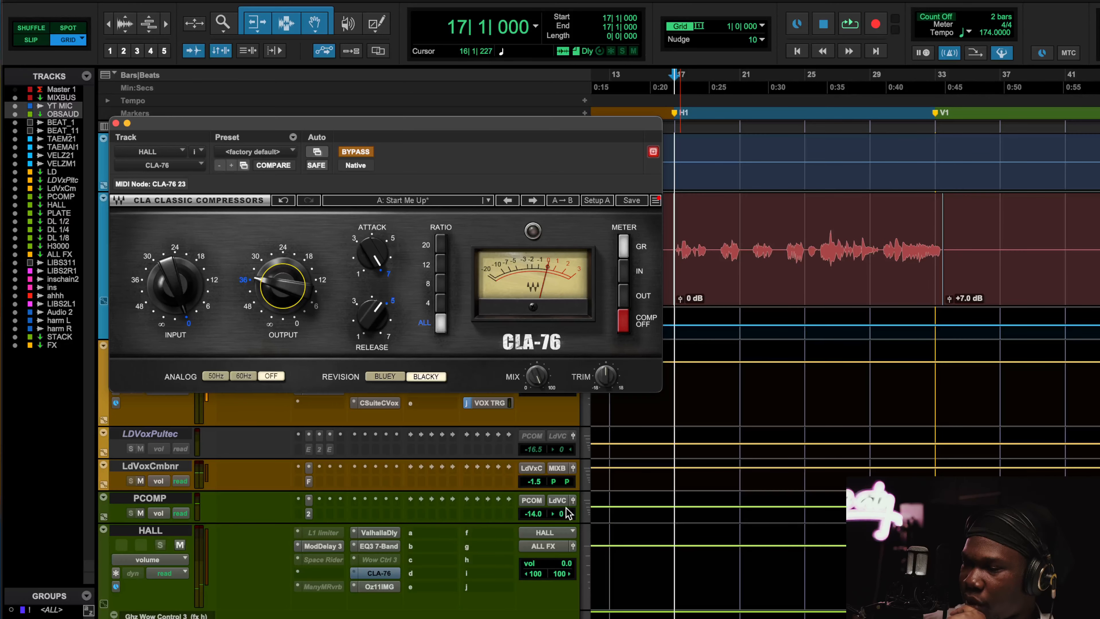
click(563, 564)
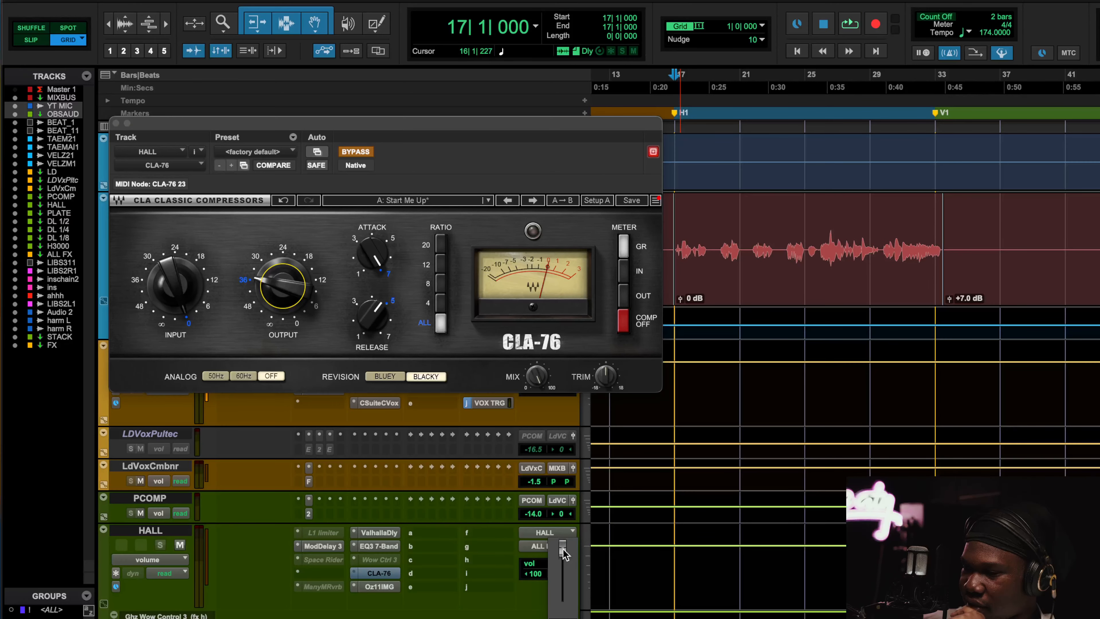
drag(562, 557, 564, 556)
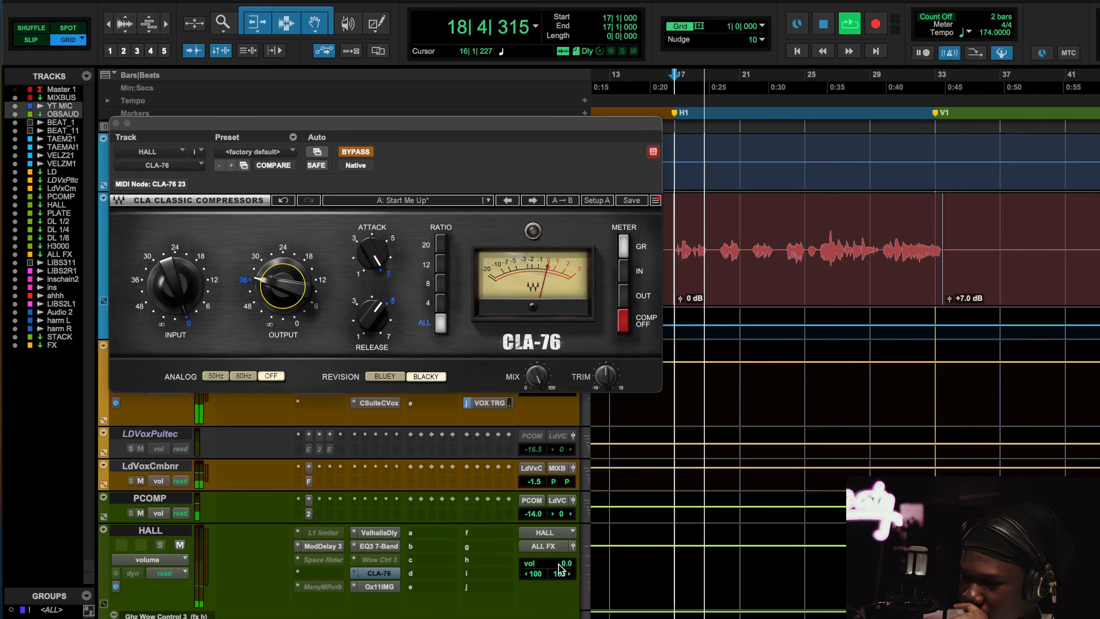
click(380, 544)
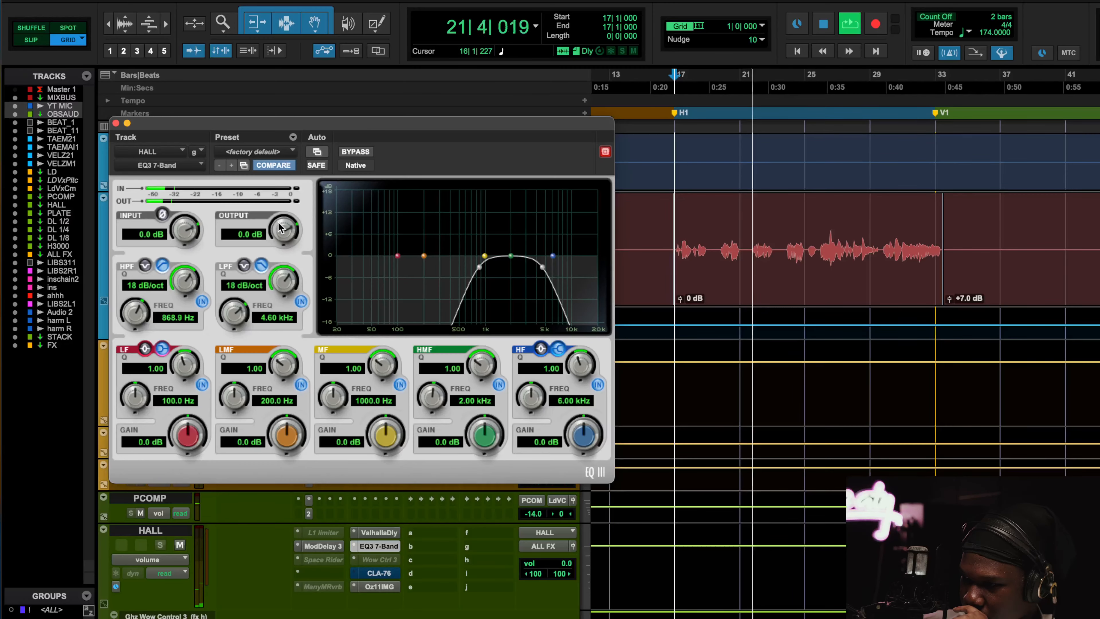
drag(279, 208, 284, 193)
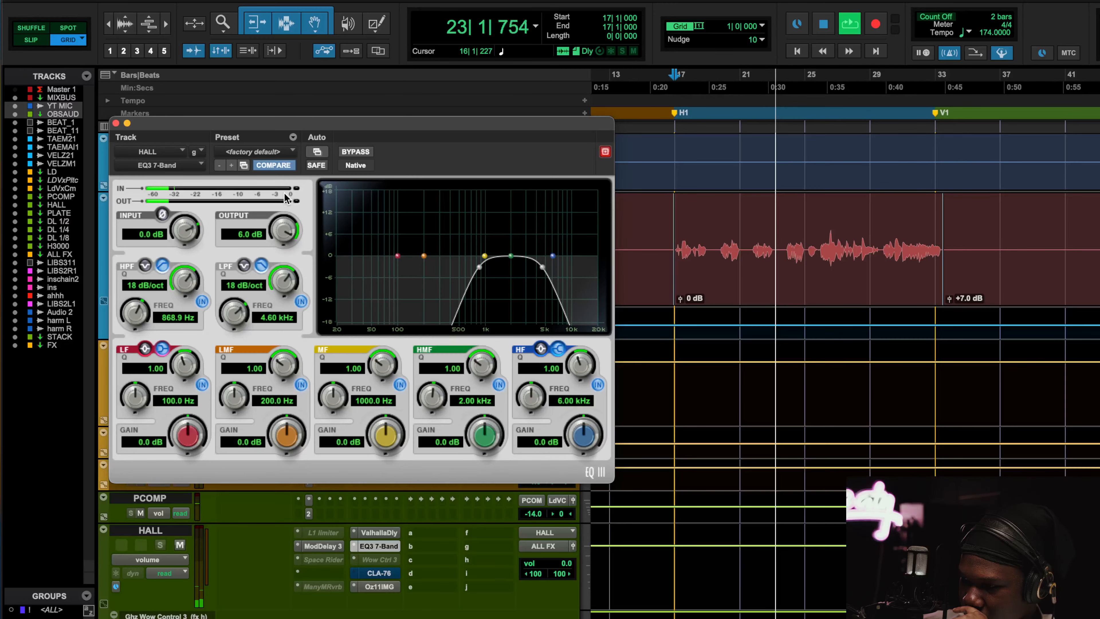
Reopen the HALL track's CLA-76, restart playback from bar 17 and take the compressor out of bypass.
click(384, 573)
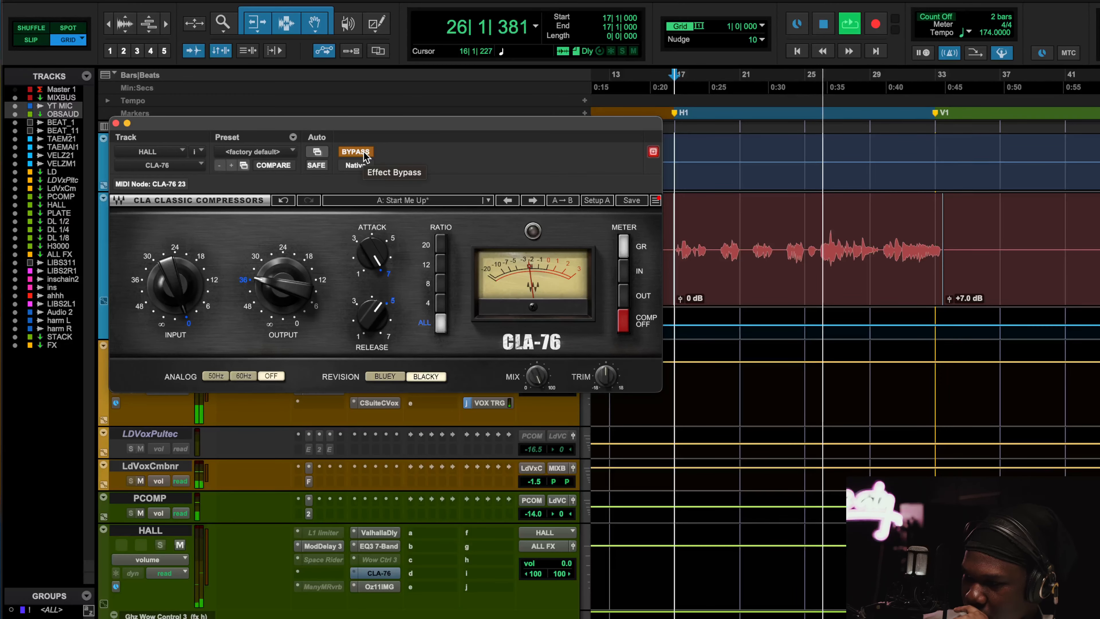
key(space)
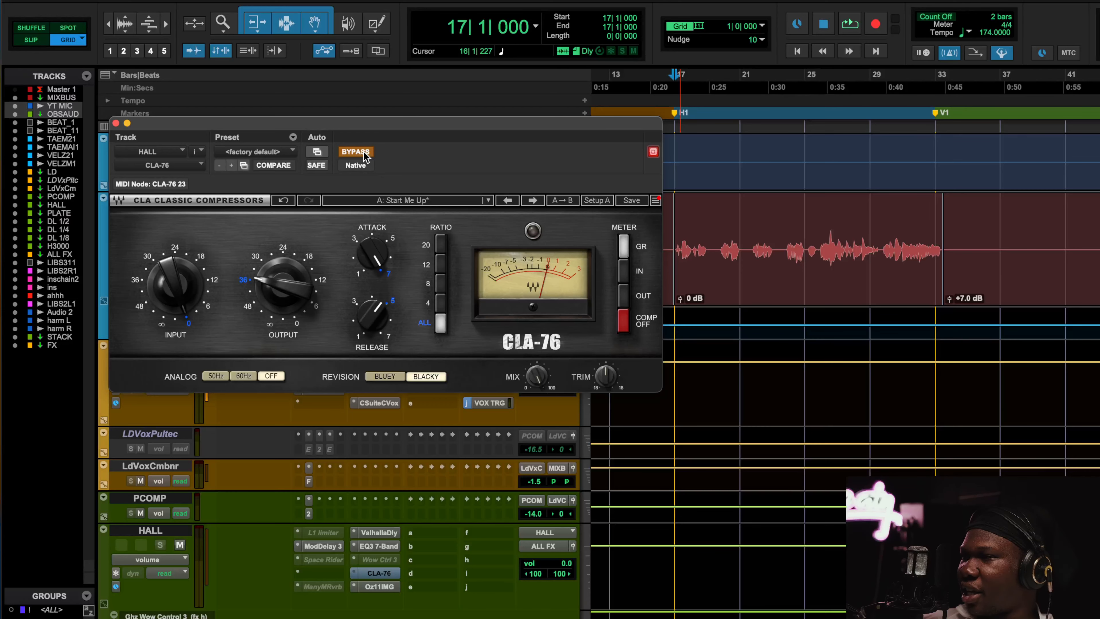
key(space)
click(355, 151)
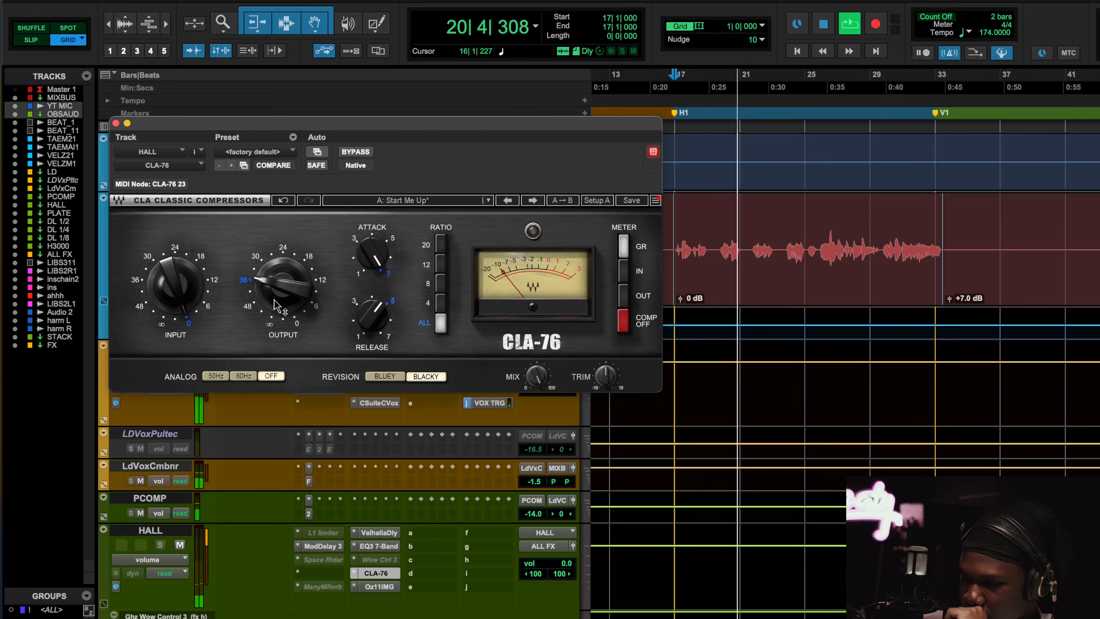
Set the CLA-76's output to -35.3 while listening, and stop playback.
mouse_move(279, 311)
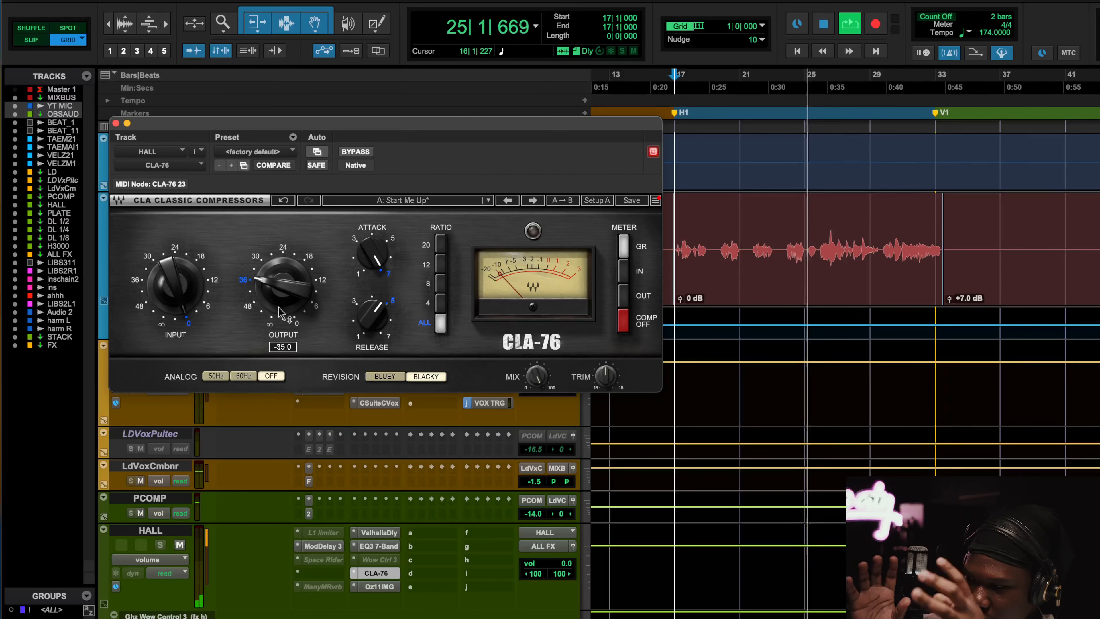
drag(269, 289, 270, 292)
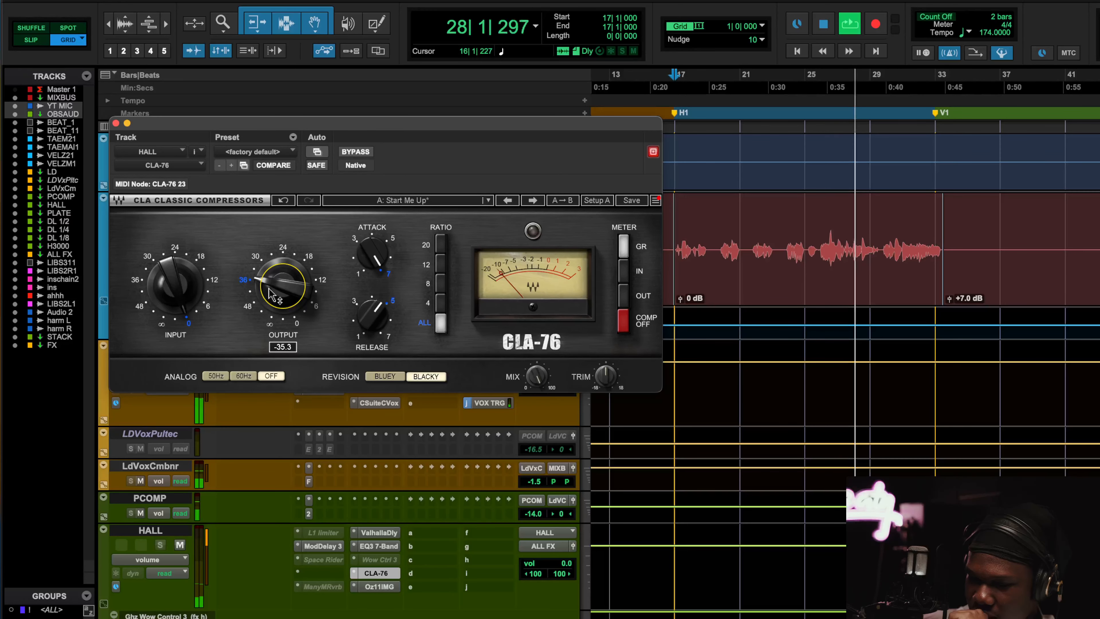
key(space)
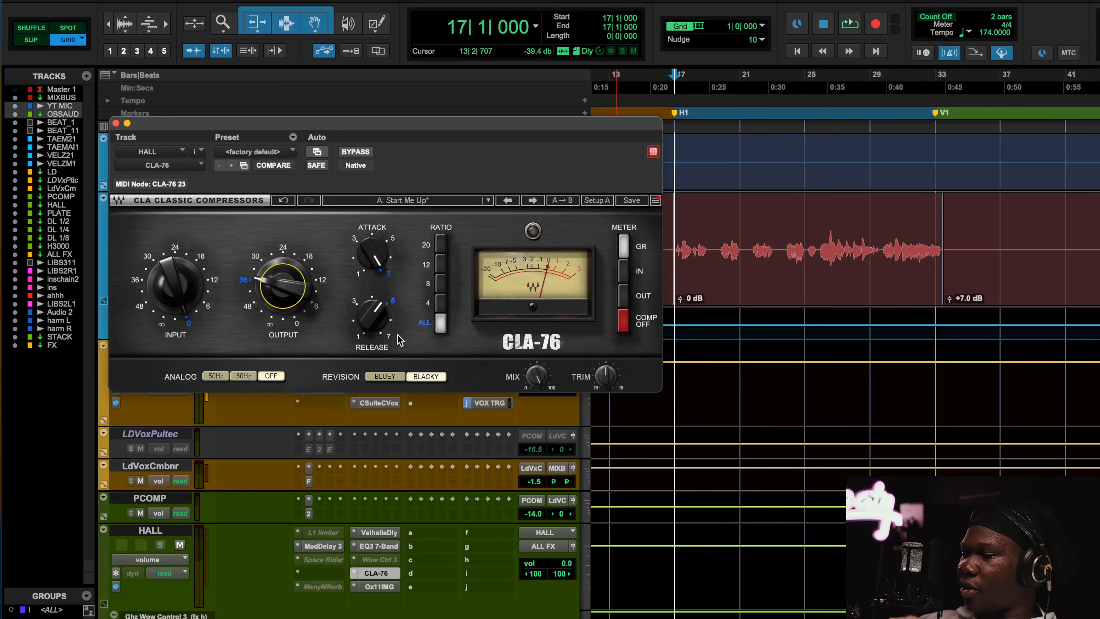
Open the HALL send on the VELZ MAIN_1 track to review its level, and close the CLA-76 window.
scroll(426, 539, up, 10)
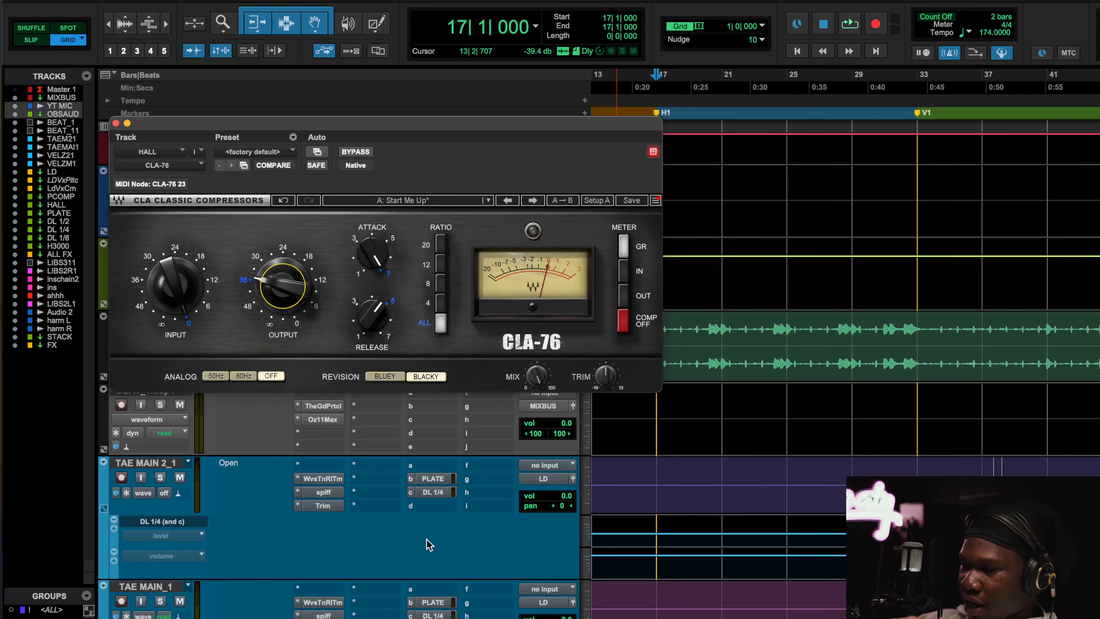
scroll(459, 571, down, 6)
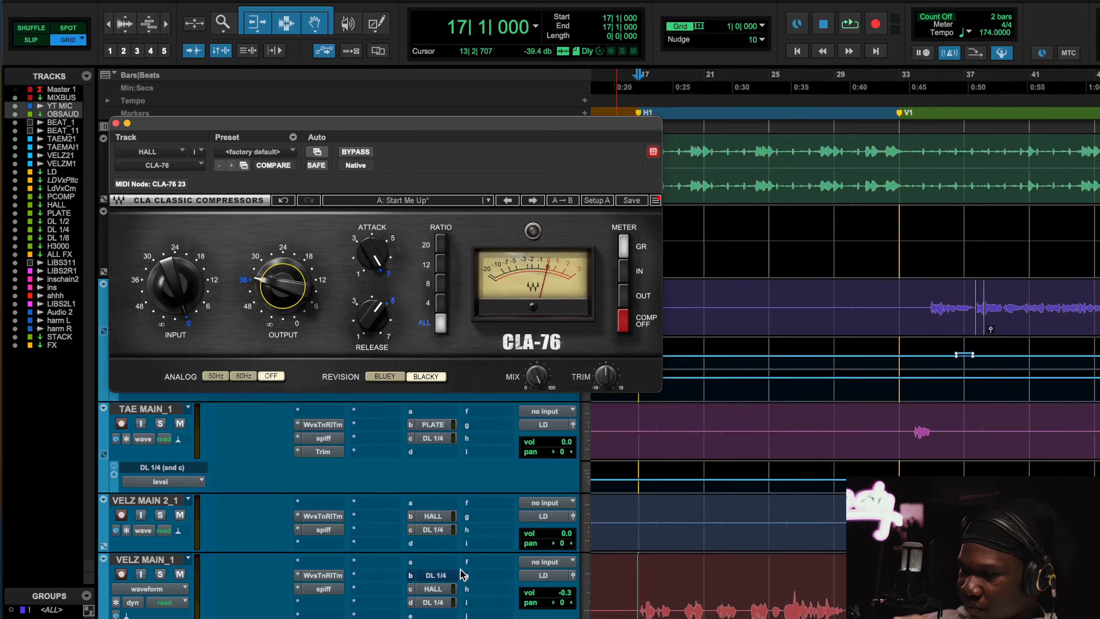
scroll(463, 575, down, 3)
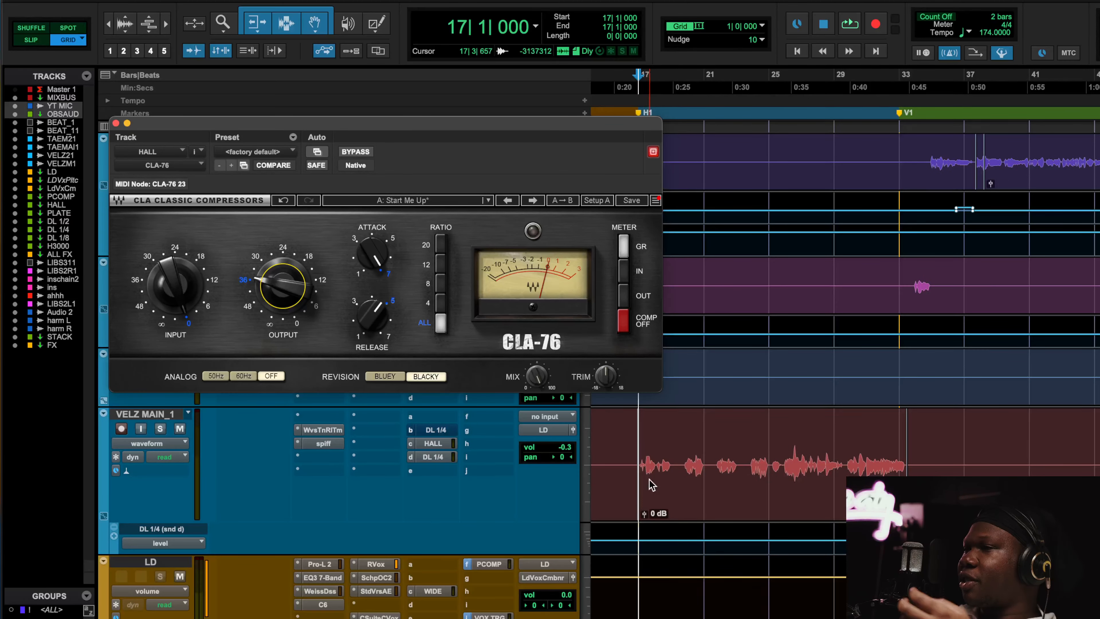
click(441, 448)
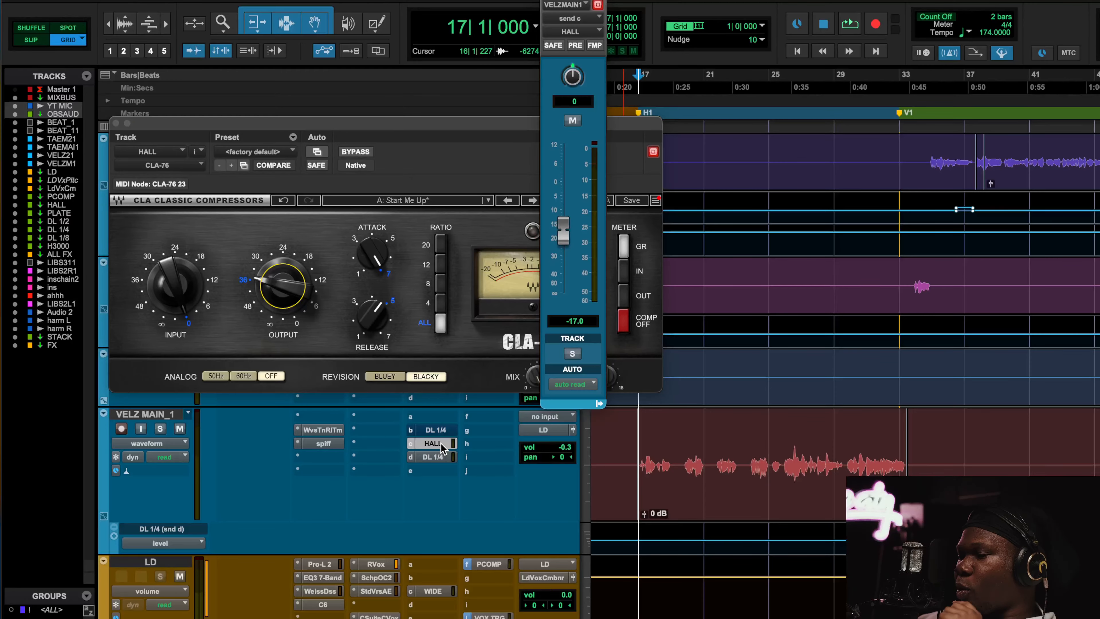
scroll(426, 562, down, 10)
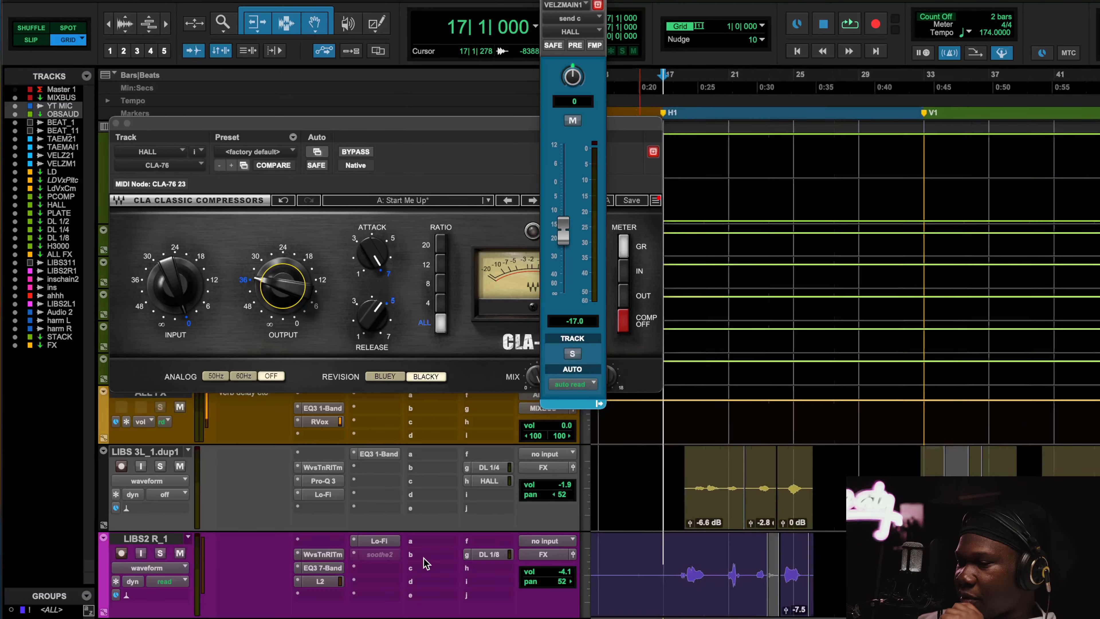
scroll(427, 562, up, 8)
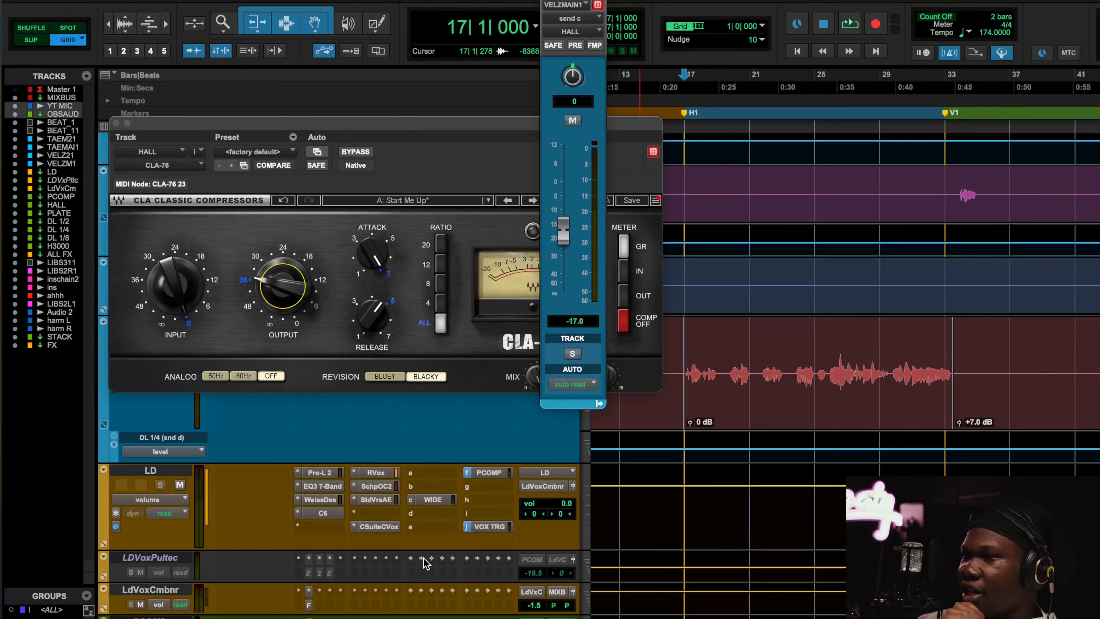
click(116, 123)
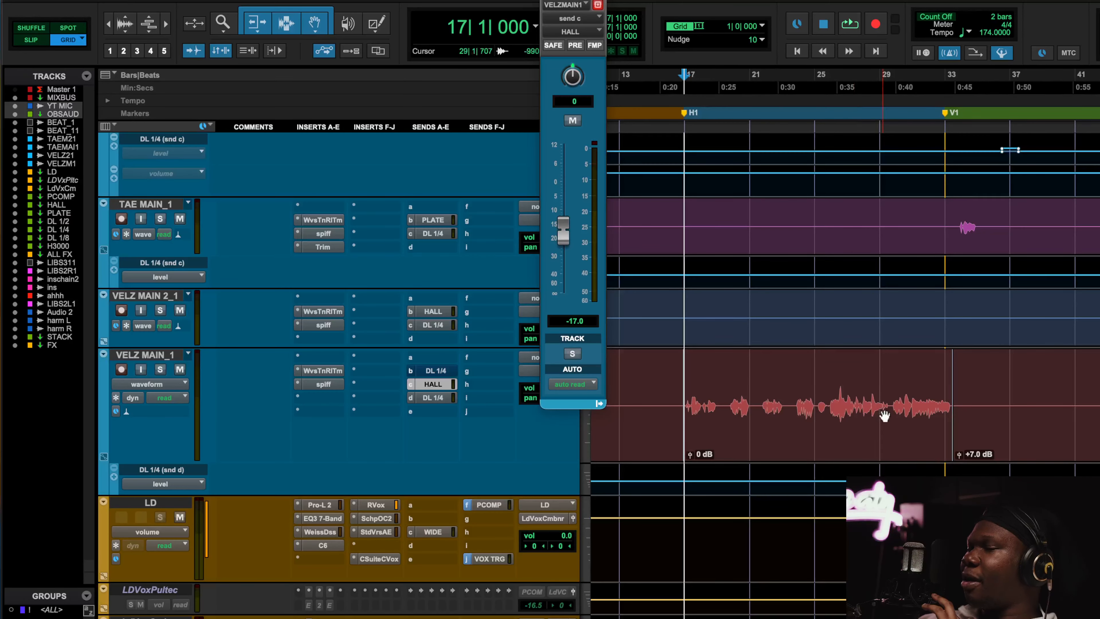
Review the HALL track's insert chain and CLA-76 settings against the VELZ MAIN_1 vocal, and close the compressor window.
scroll(517, 381, down, 8)
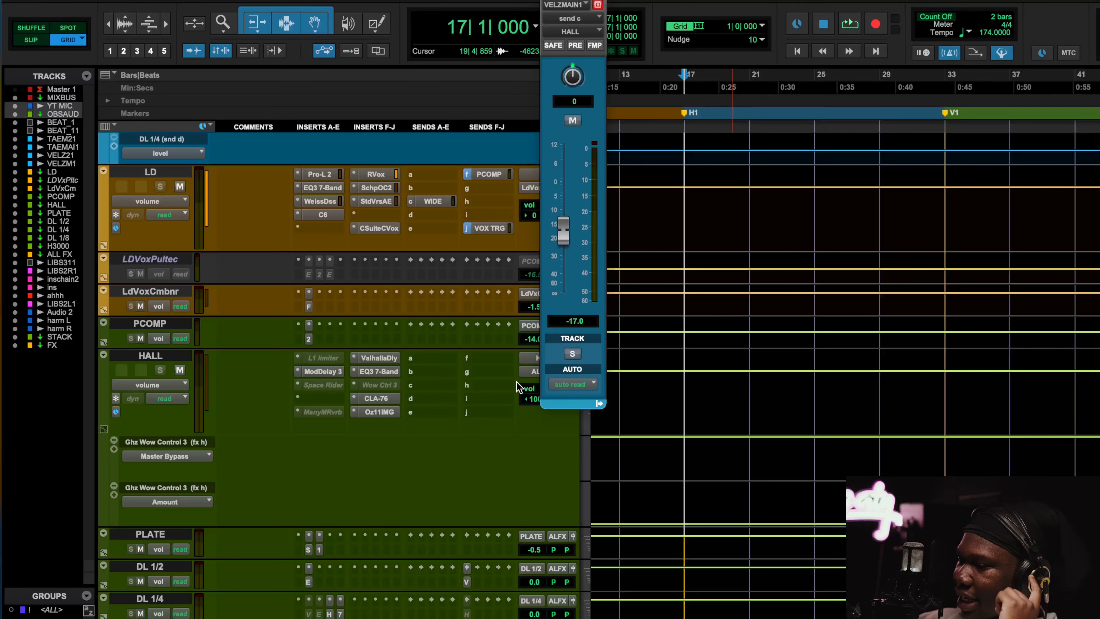
scroll(462, 295, up, 3)
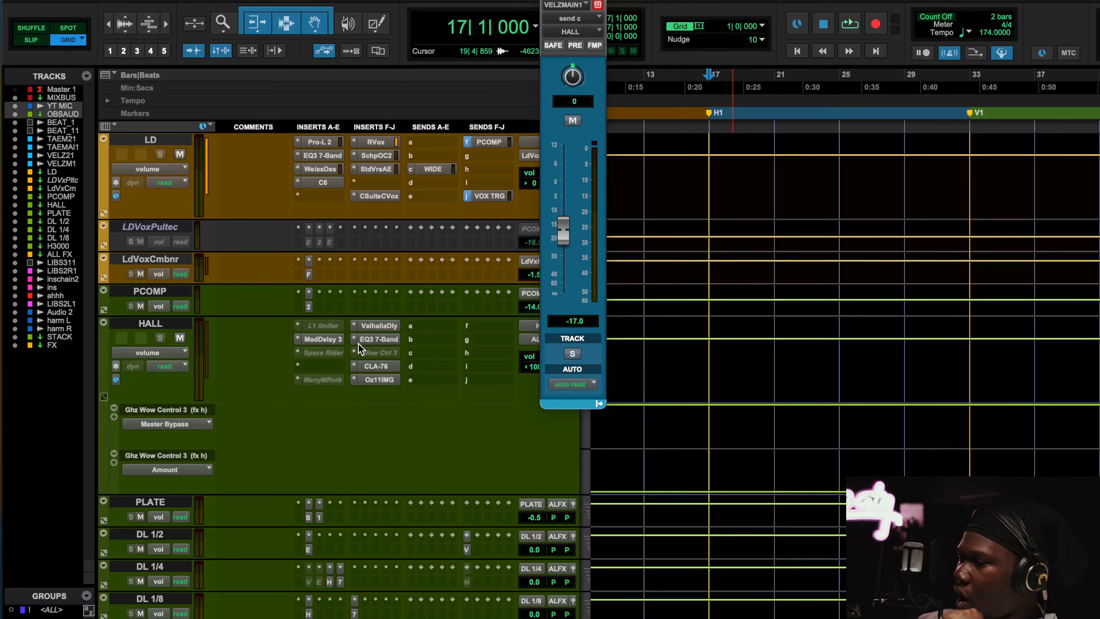
click(390, 368)
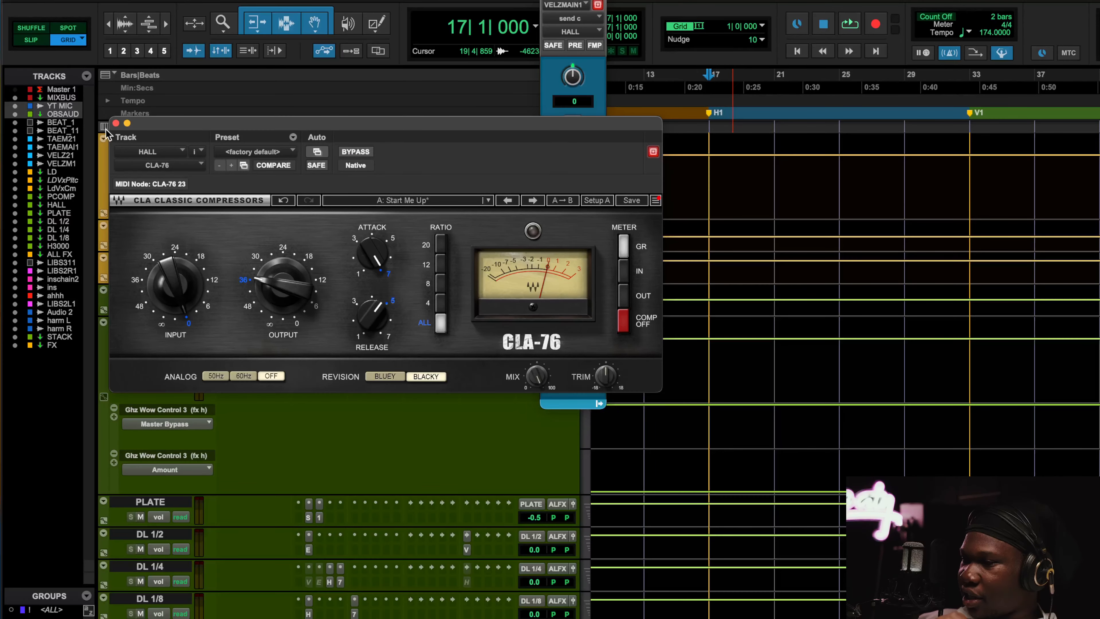
click(115, 123)
scroll(163, 296, up, 3)
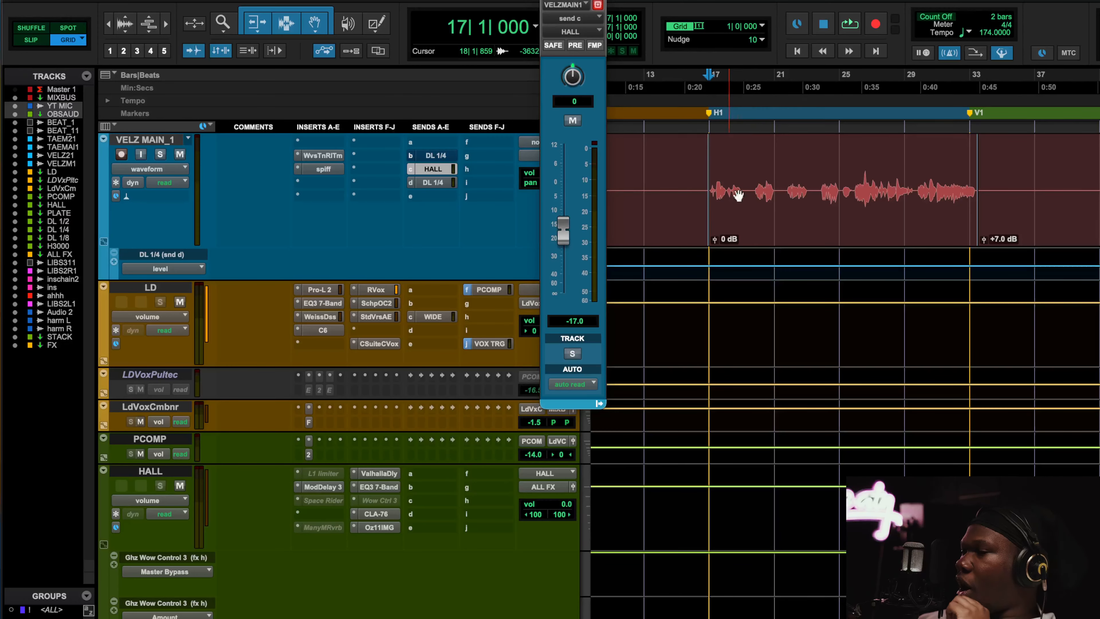
scroll(441, 394, down, 3)
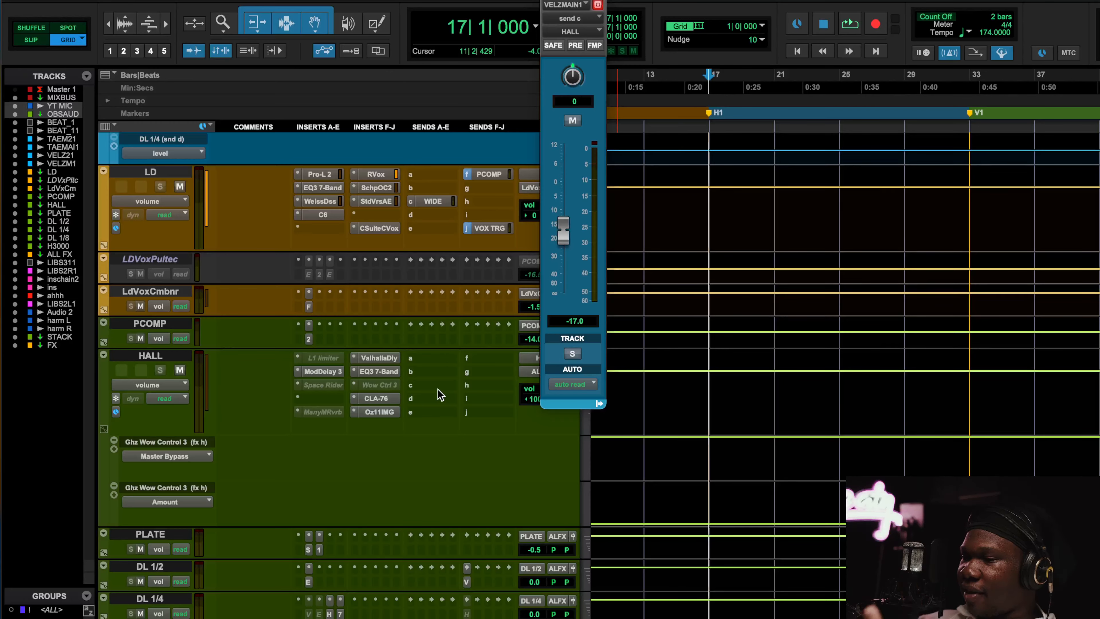
click(399, 402)
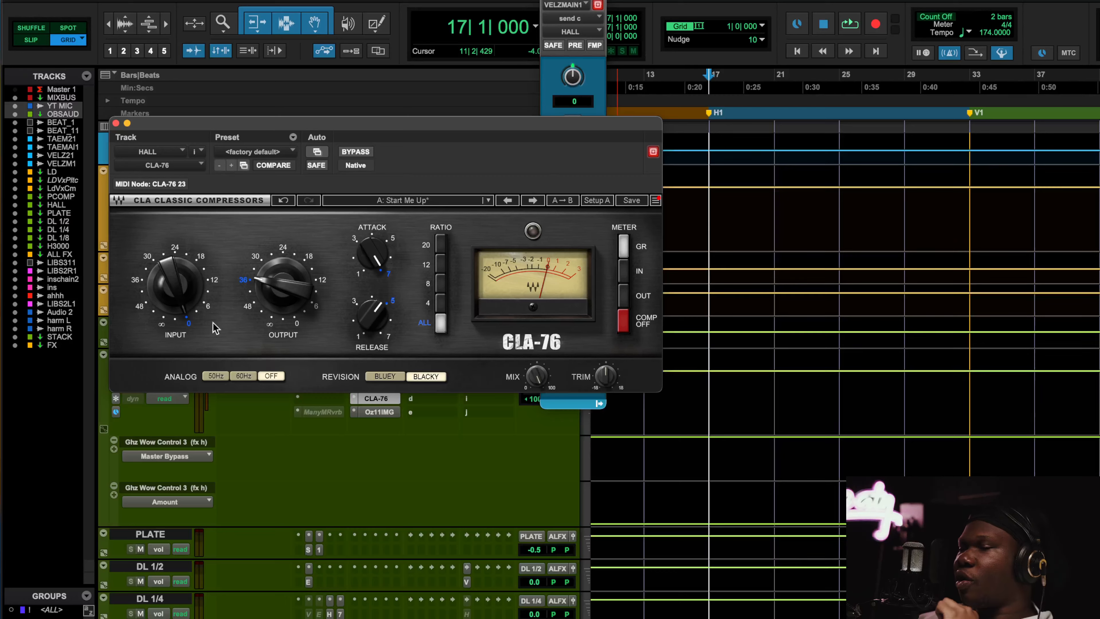
click(116, 123)
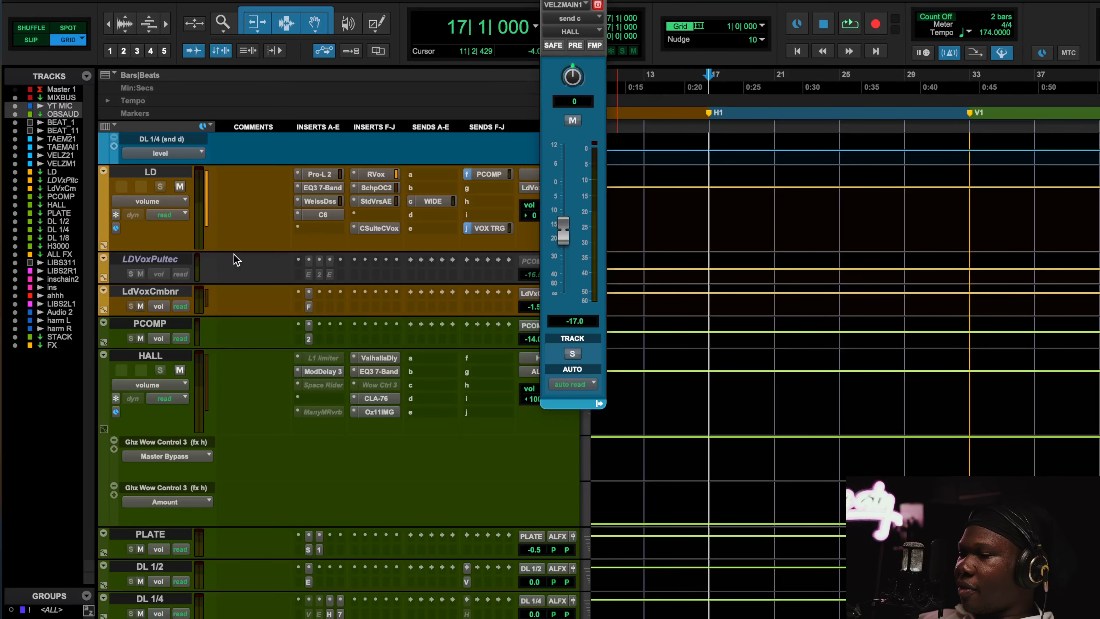
Reset the output of the HALL track's EQ3 7-Band to 0.0 dB and close the EQ window.
click(369, 371)
alt+click(290, 238)
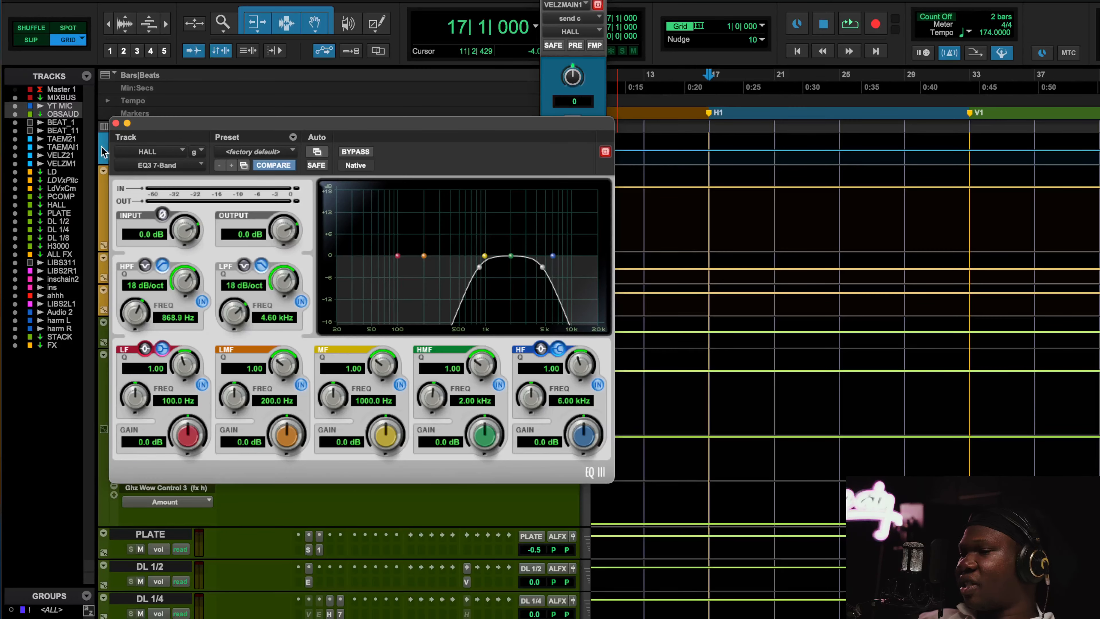
click(115, 123)
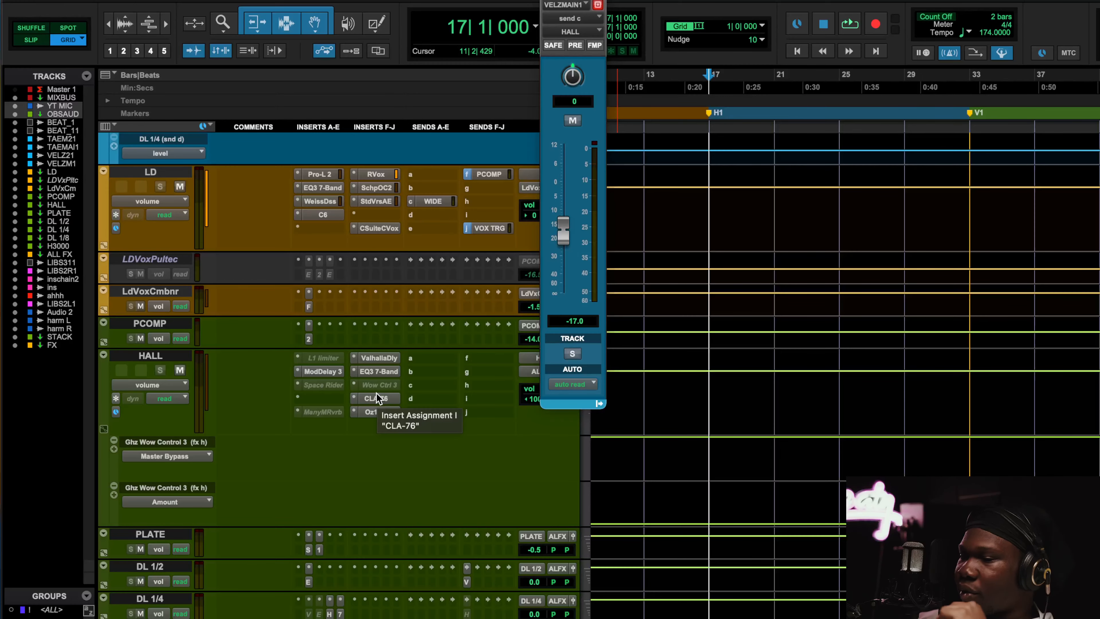
Open the L2 limiter on the LIBS2 R_1 track for review and close the VELZ MAIN_1 send window.
scroll(392, 446, down, 8)
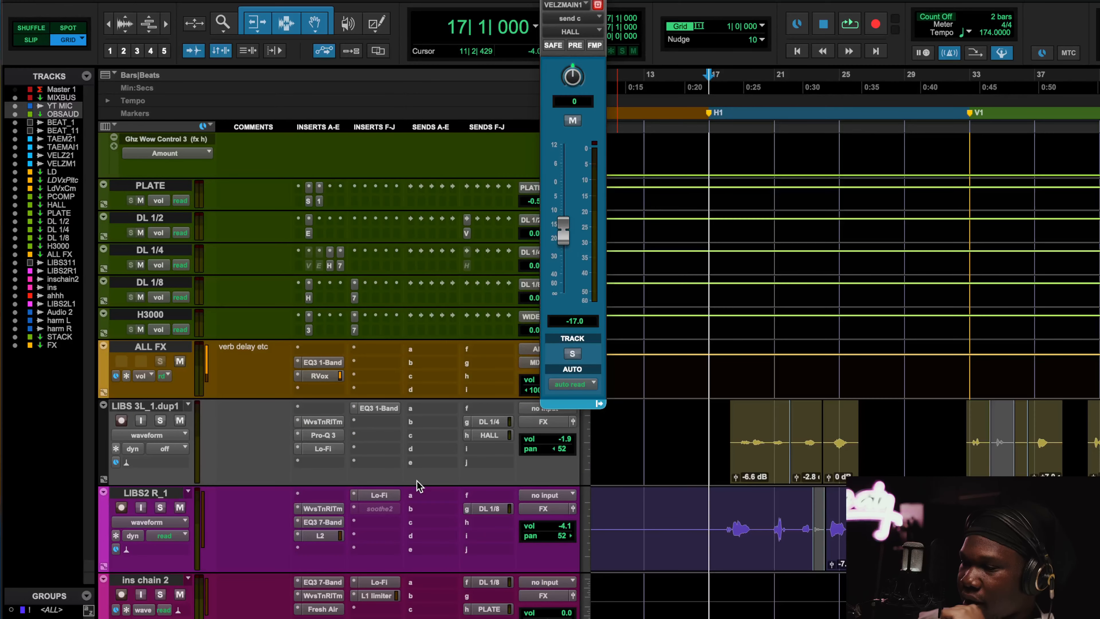
scroll(563, 489, down, 1)
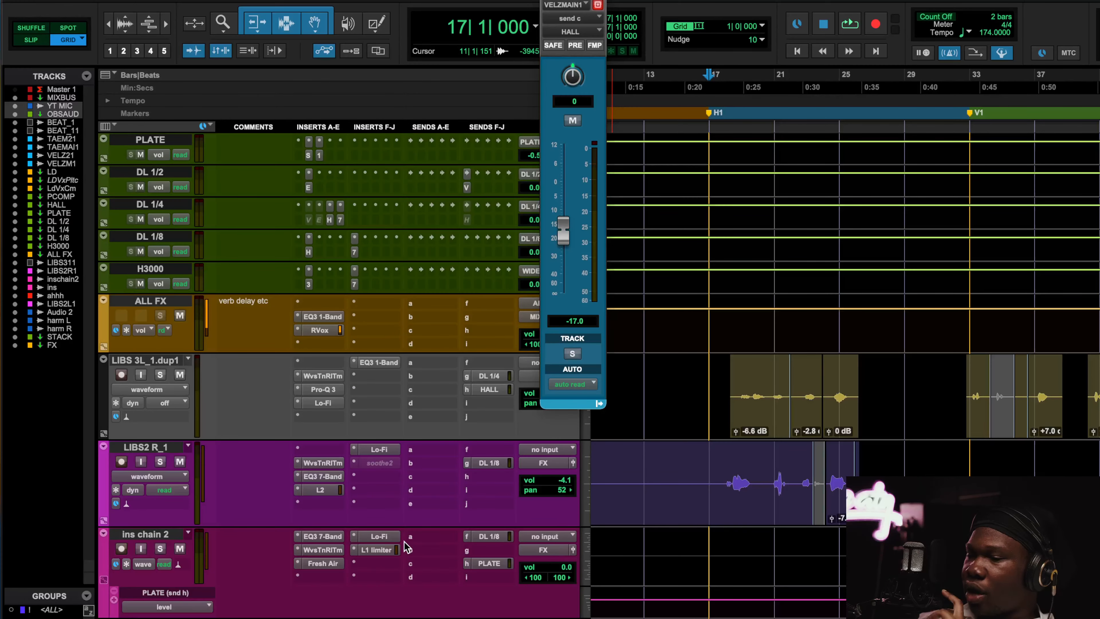
click(321, 489)
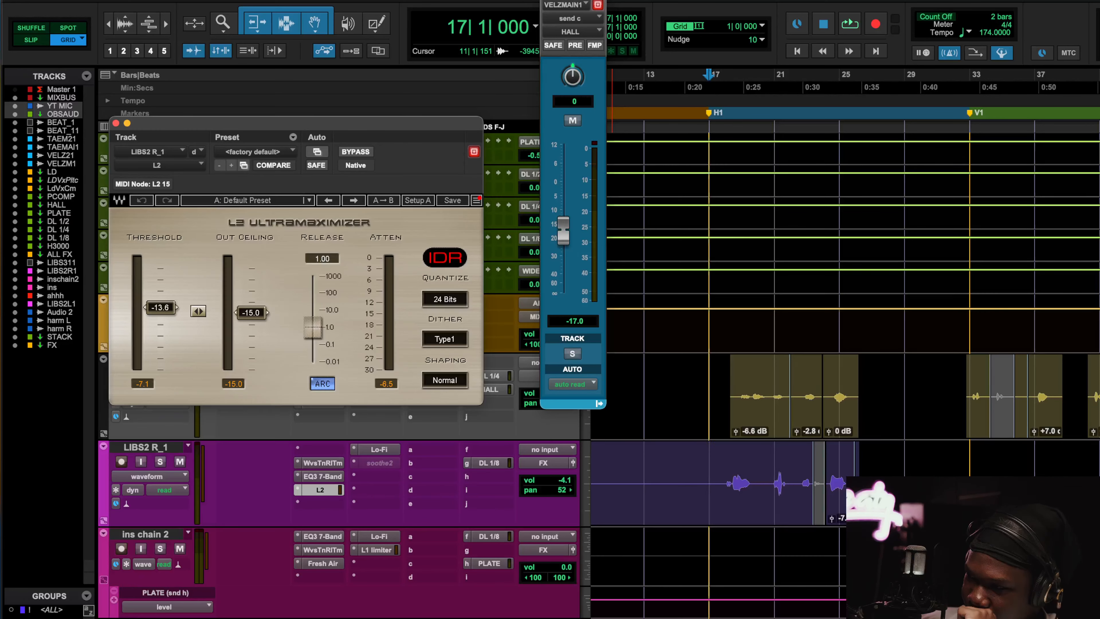
click(547, 1)
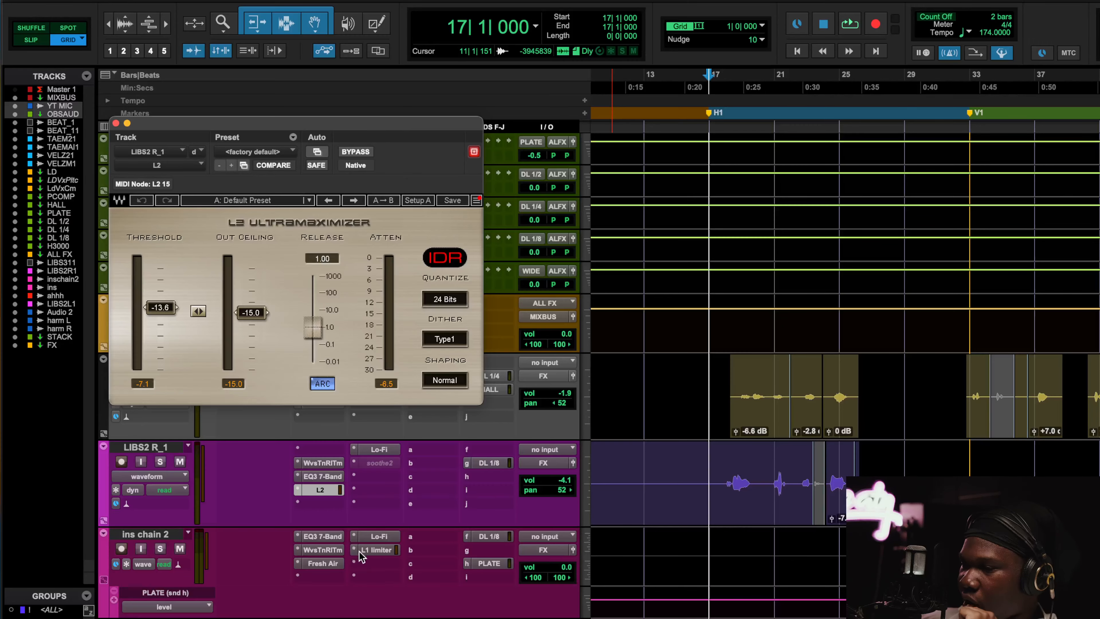
Open the Pro-L 2 limiter on the LD track to review its limiting style options, and close its window.
scroll(335, 562, down, 1)
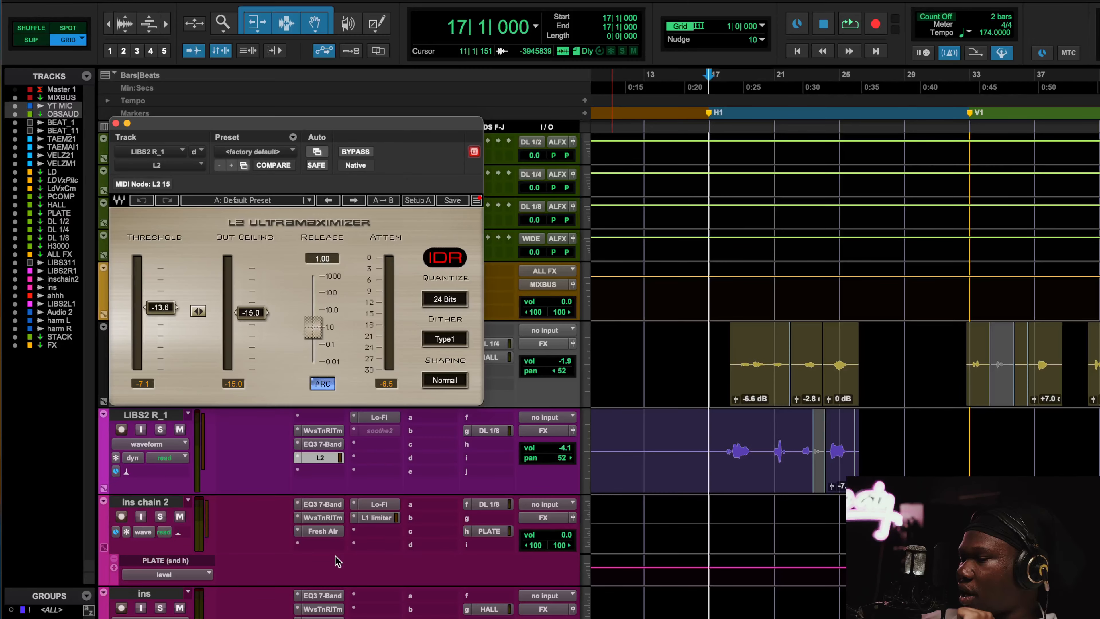
scroll(338, 561, down, 10)
scroll(356, 536, down, 3)
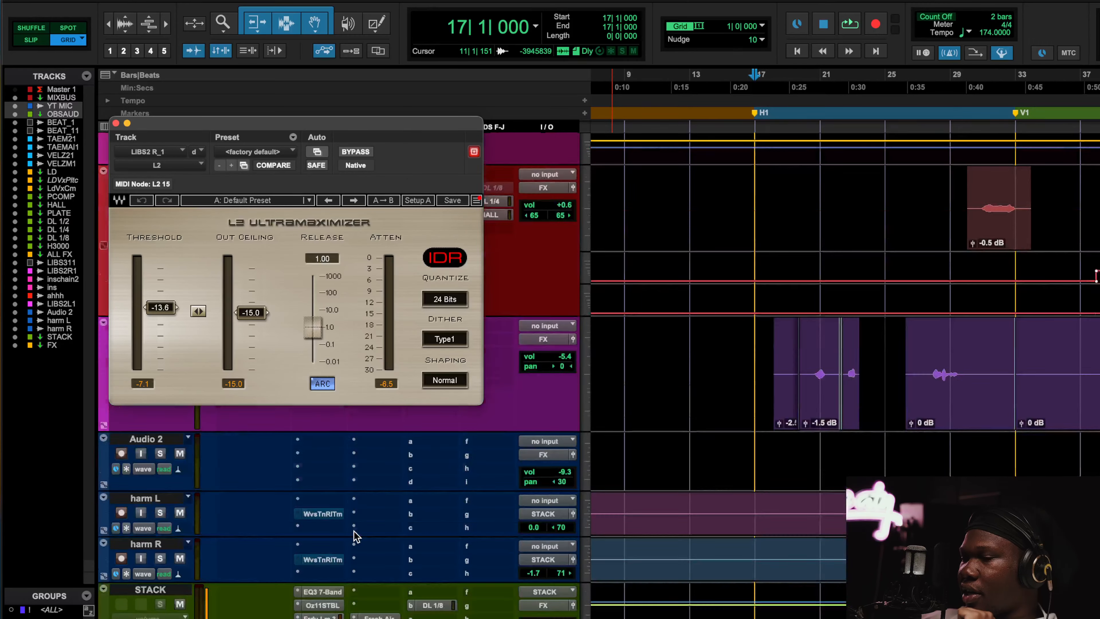
scroll(355, 536, up, 8)
scroll(355, 535, down, 6)
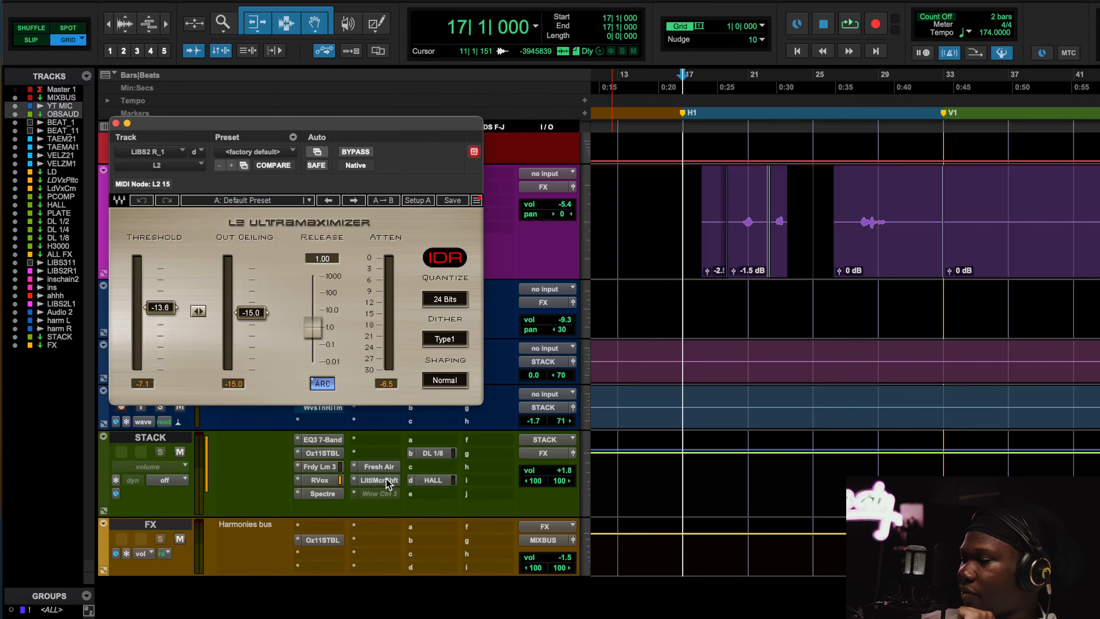
scroll(378, 486, up, 5)
scroll(379, 488, up, 5)
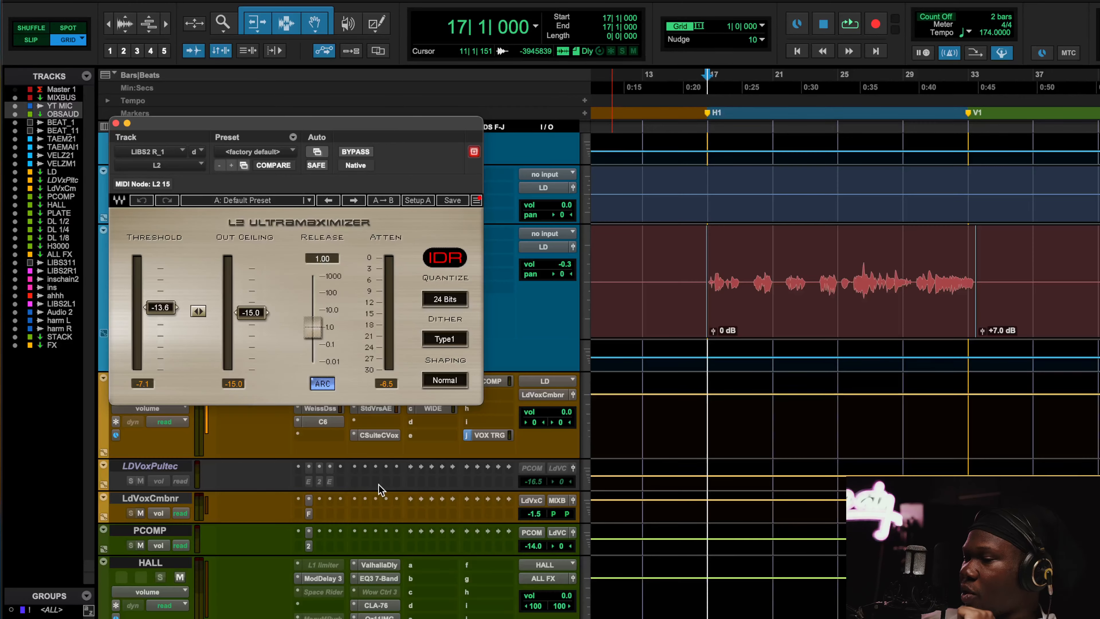
scroll(342, 485, up, 3)
click(334, 468)
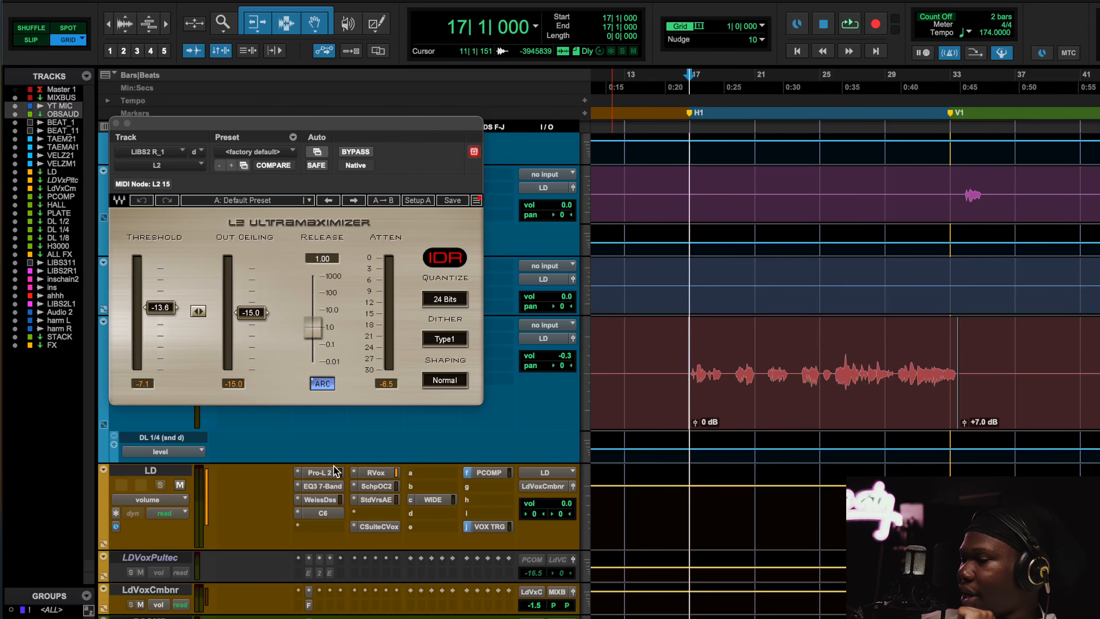
click(326, 472)
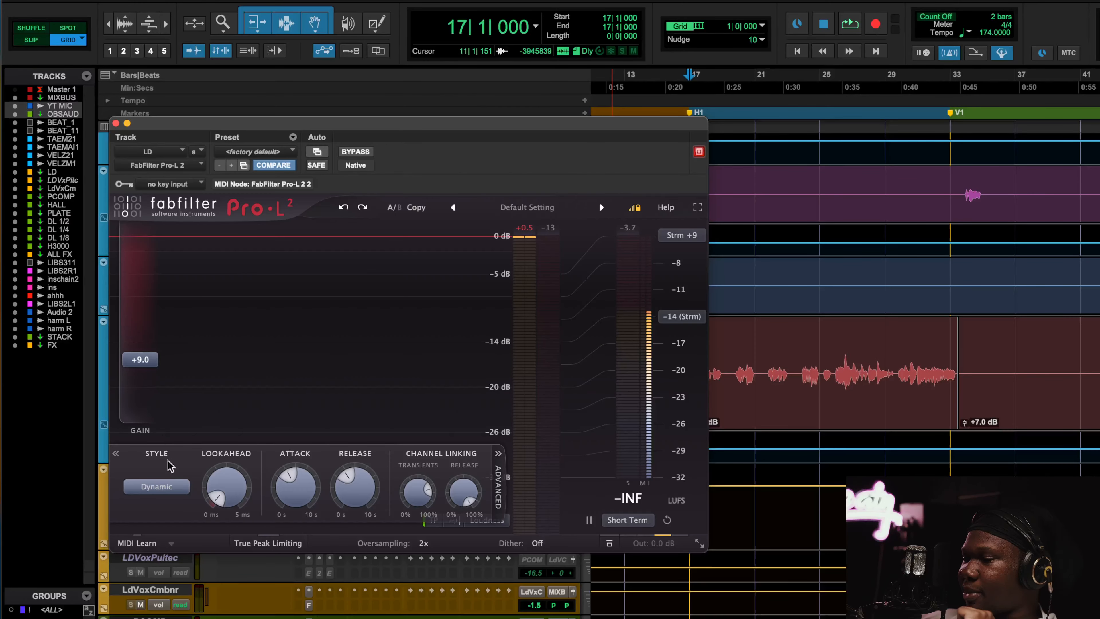
click(158, 485)
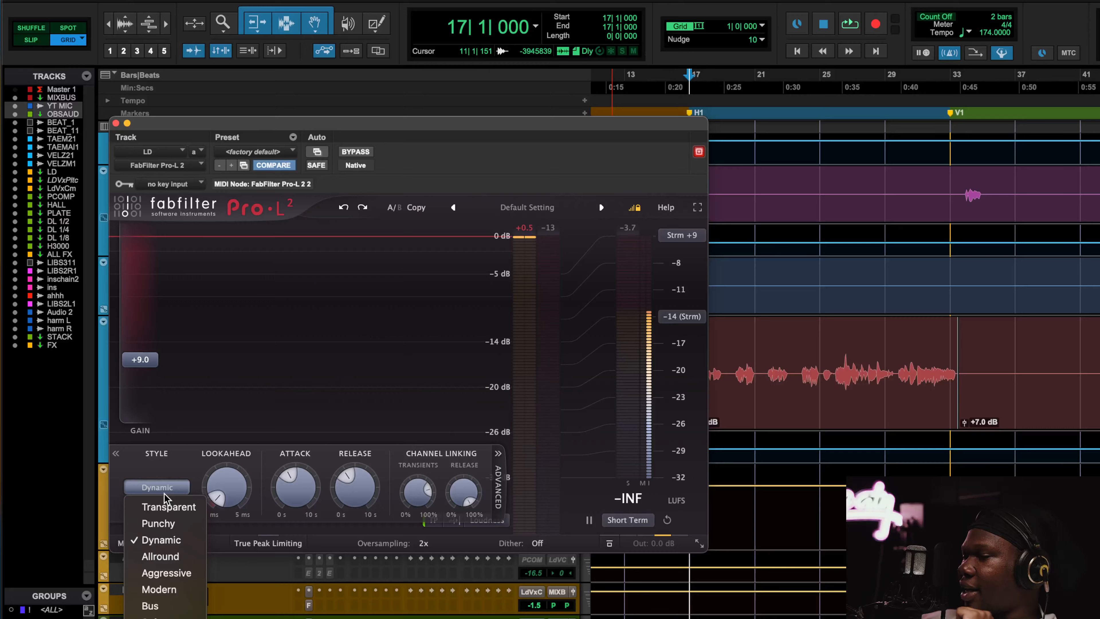
click(116, 123)
Reopen the L2 limiter on the LIBS2 R_1 track, enable loop playback and play the session from bar 17.
scroll(366, 382, down, 10)
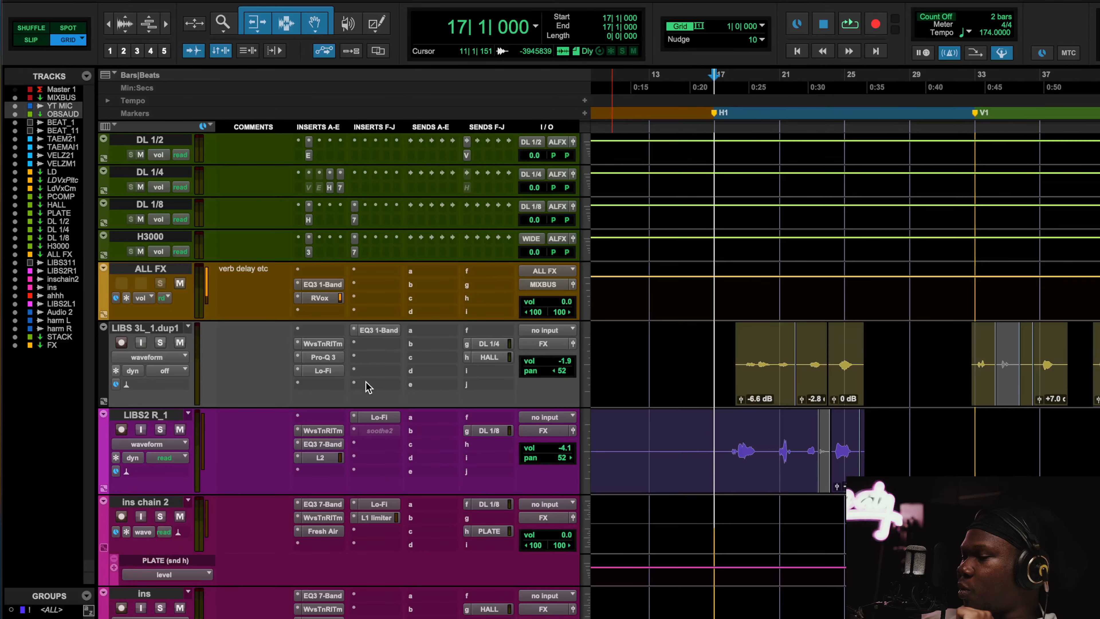
click(331, 461)
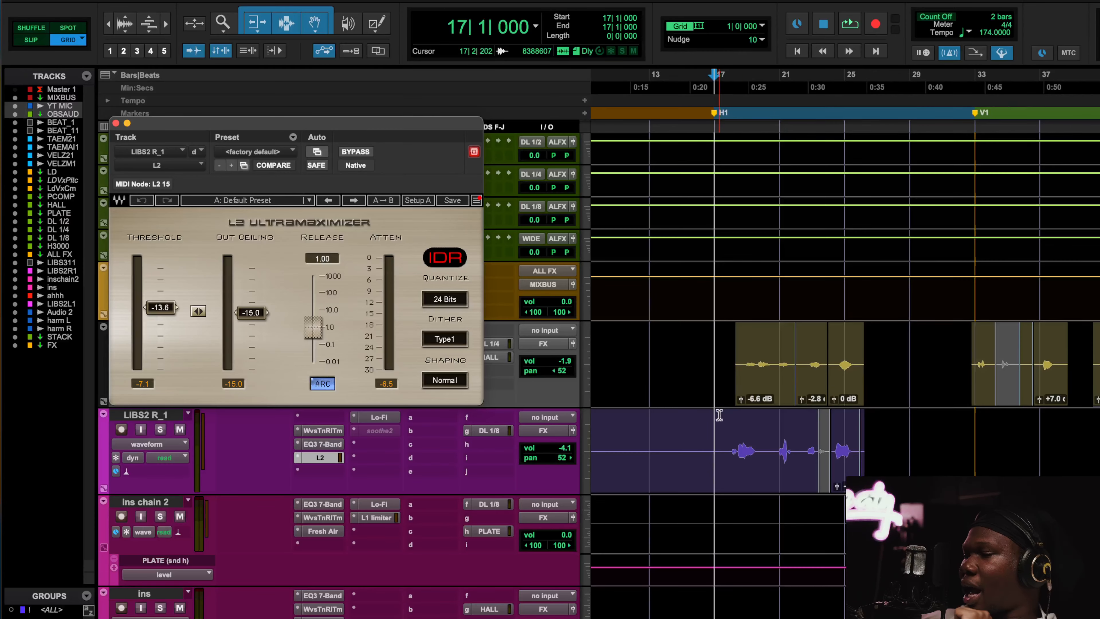
scroll(719, 438, up, 4)
scroll(719, 438, up, 2)
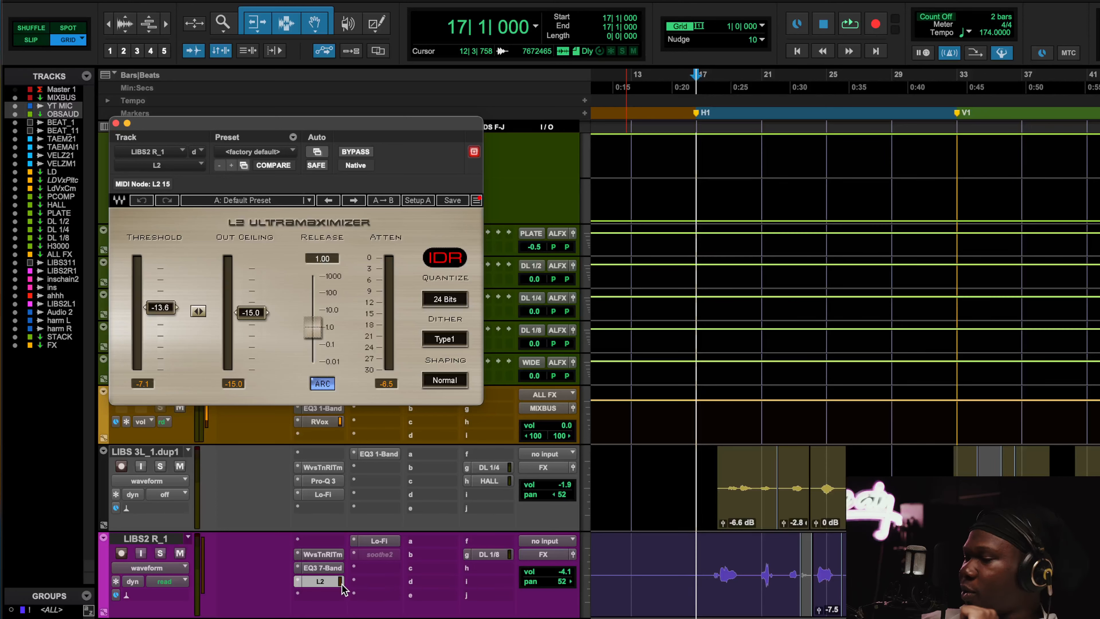
key(super+shift+l)
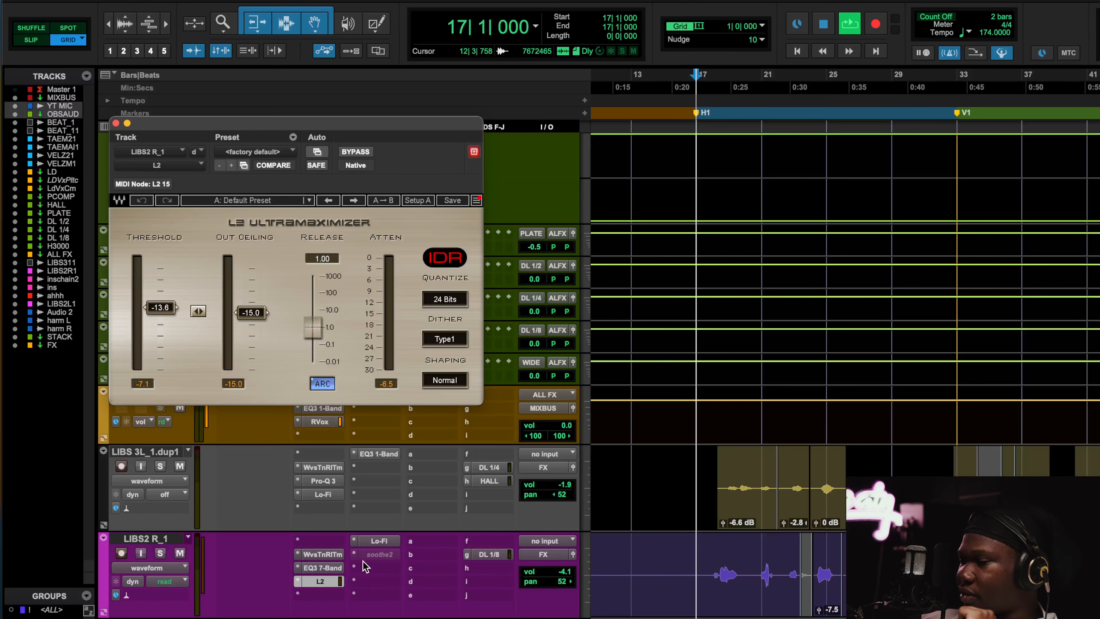
key(space)
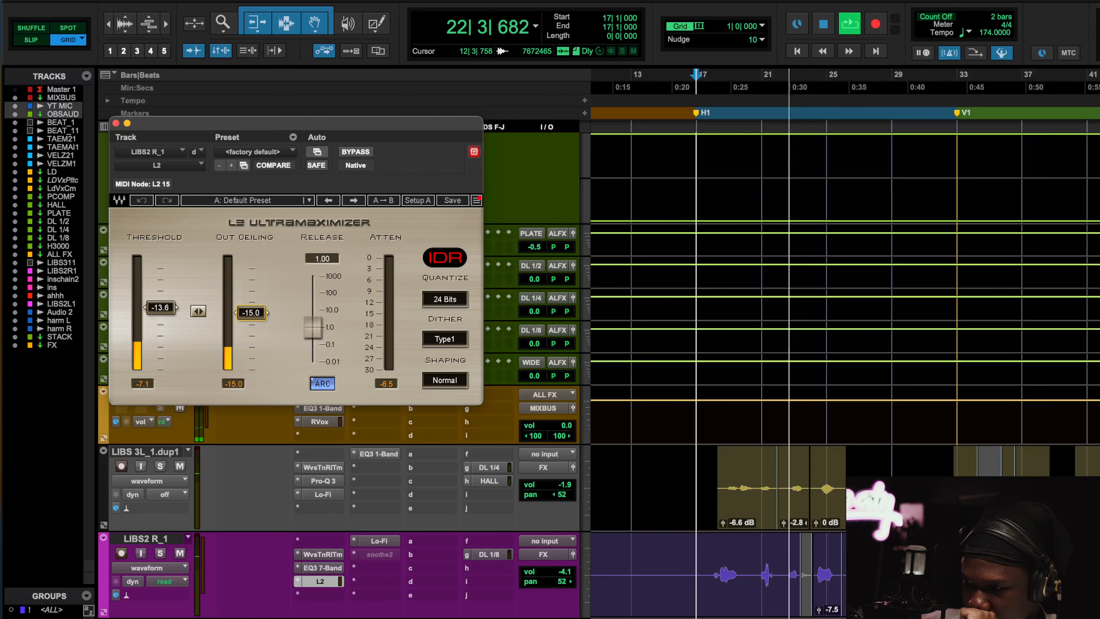
Set the L2 out ceiling on the LIBS2 R_1 track to -16.5 and audition the change in playback.
drag(251, 313, 251, 319)
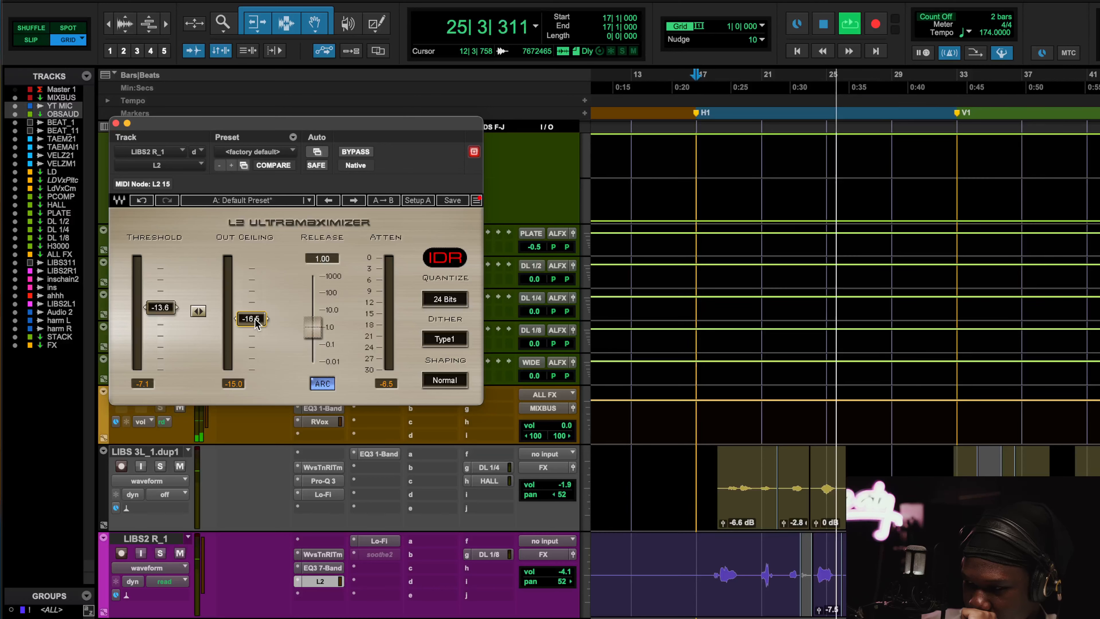
key(space)
key(space)
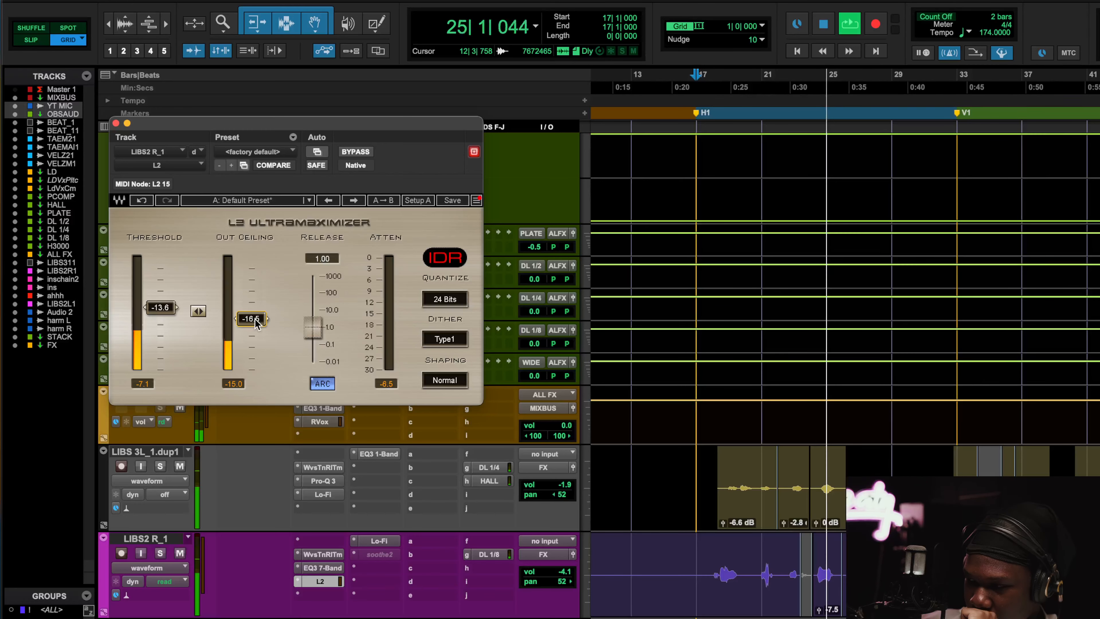
key(space)
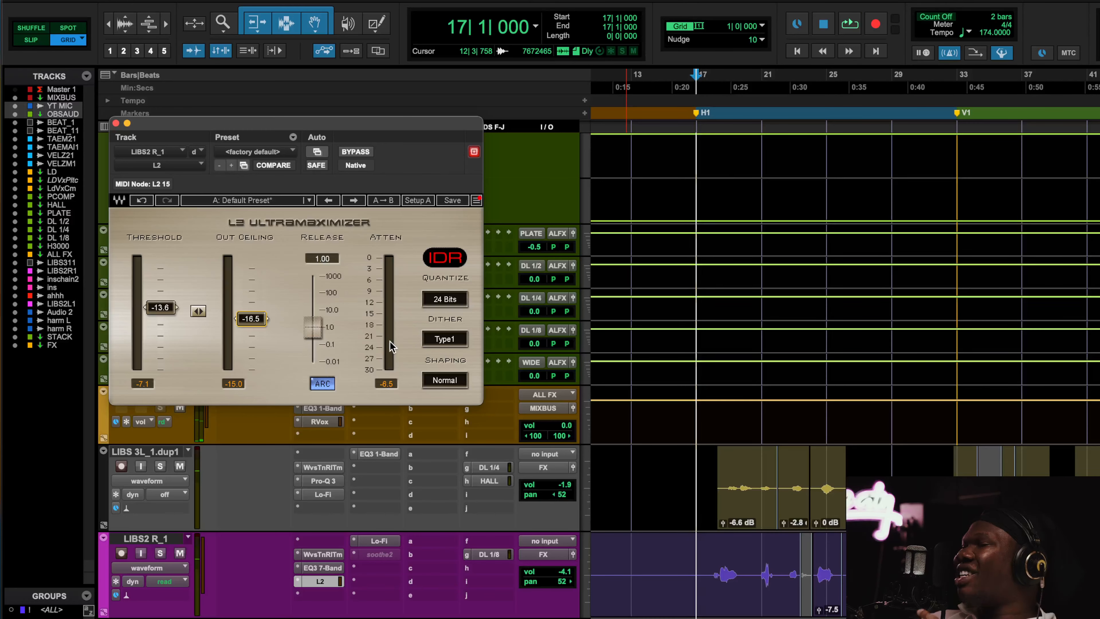